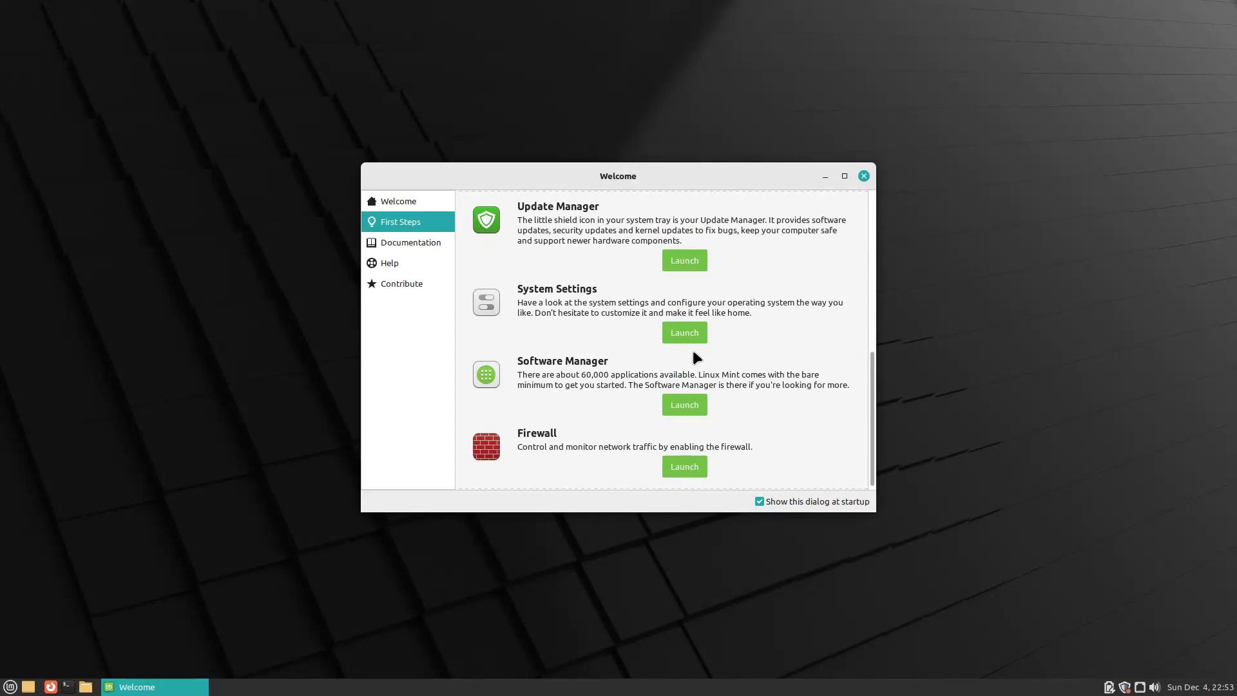
Step: Browse the Welcome screen's Documentation, Help and Contribute sections, then close the Welcome window
left_click(413, 251)
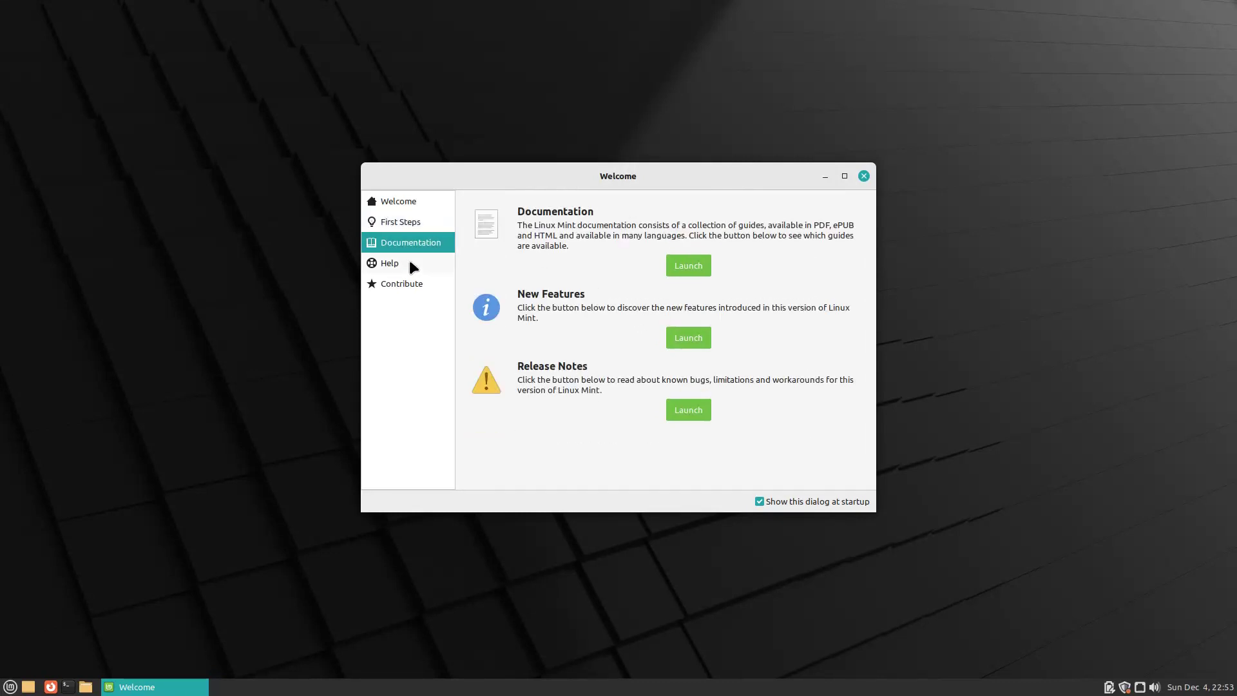
left_click(412, 264)
left_click(409, 285)
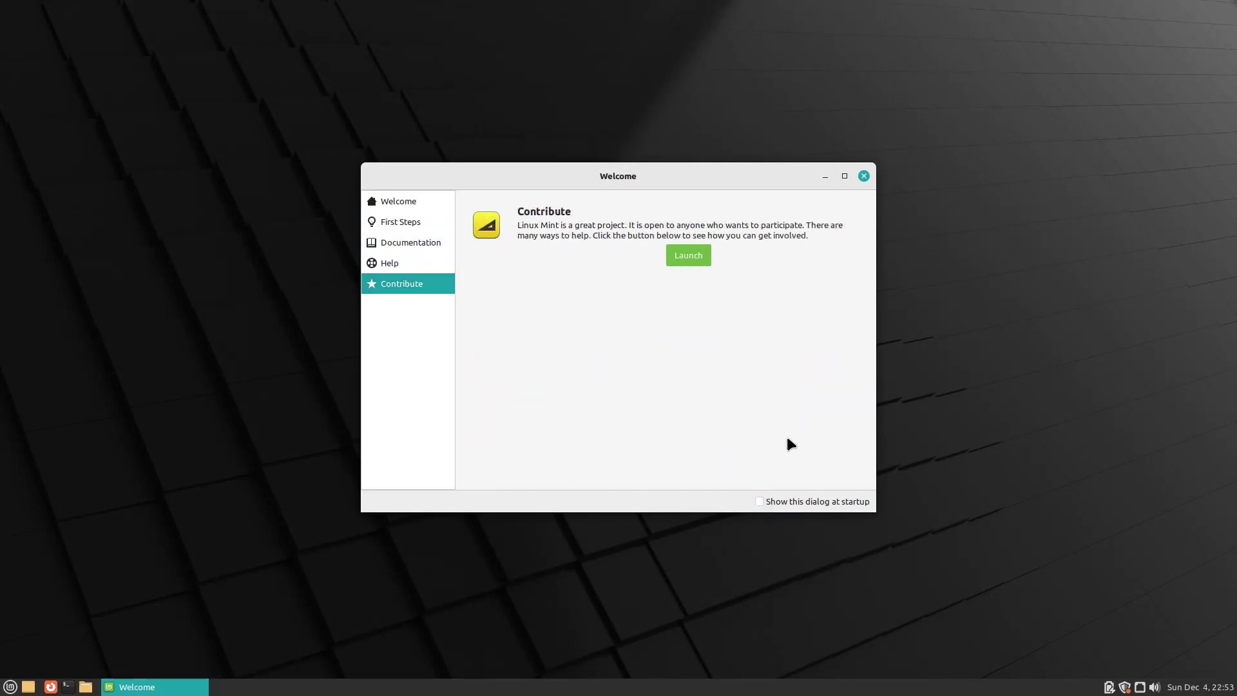
left_click(864, 179)
right_click(611, 251)
Step: Create an 'untitled folder' on the desktop, then start a new launcher and cancel it
left_click(619, 265)
key("Return")
right_click(617, 266)
left_click(629, 287)
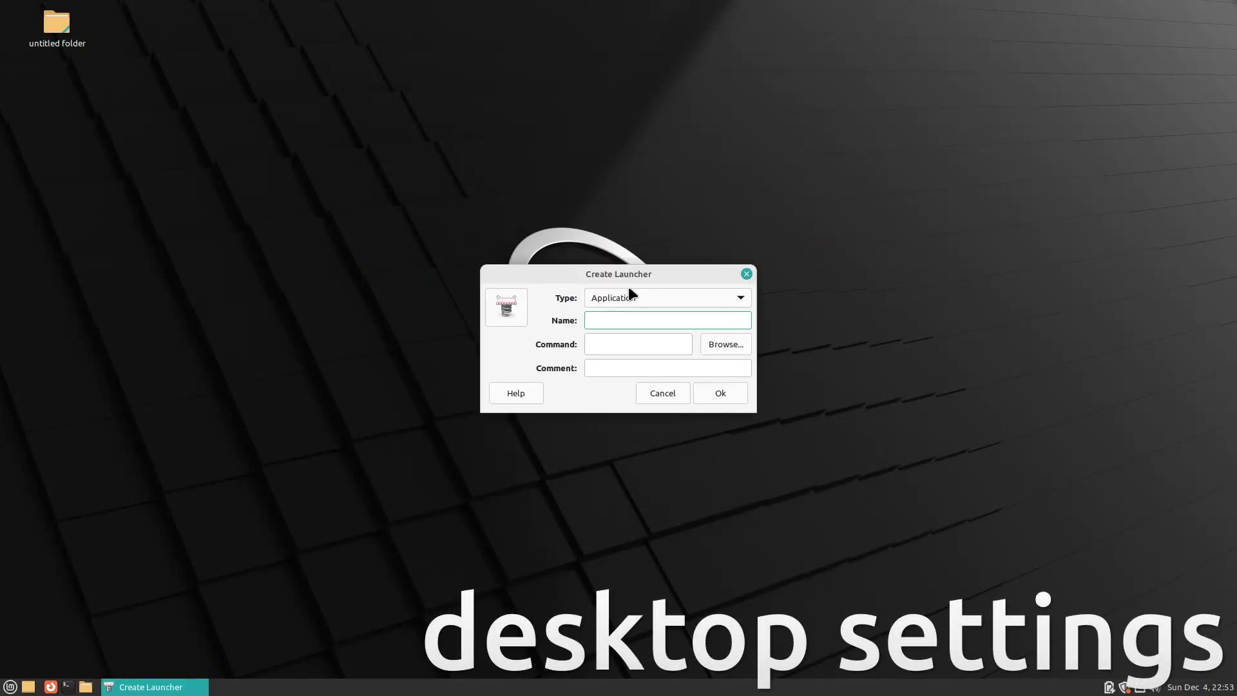
left_click(746, 274)
Step: Add an empty 'new file' document to the desktop
right_click(565, 281)
mouse_move(693, 326)
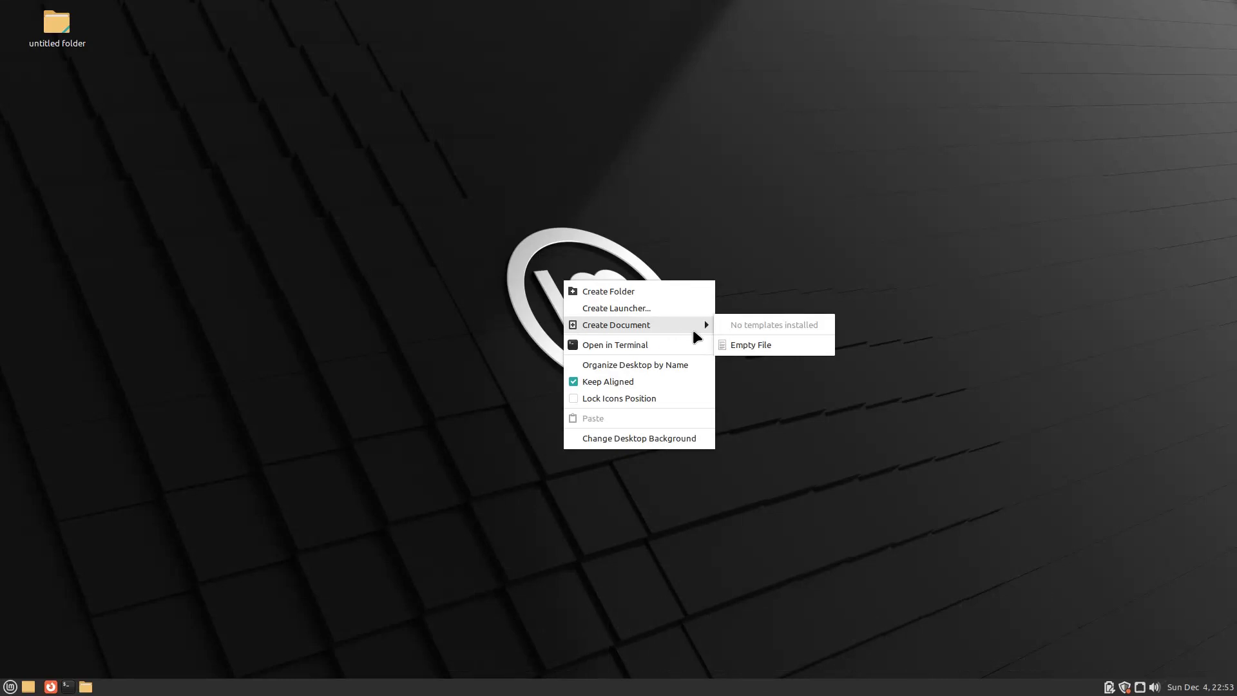
left_click(737, 346)
Step: Run uname -r in a Desktop terminal to read kernel 5.15.0-56-generic, then close it
right_click(734, 345)
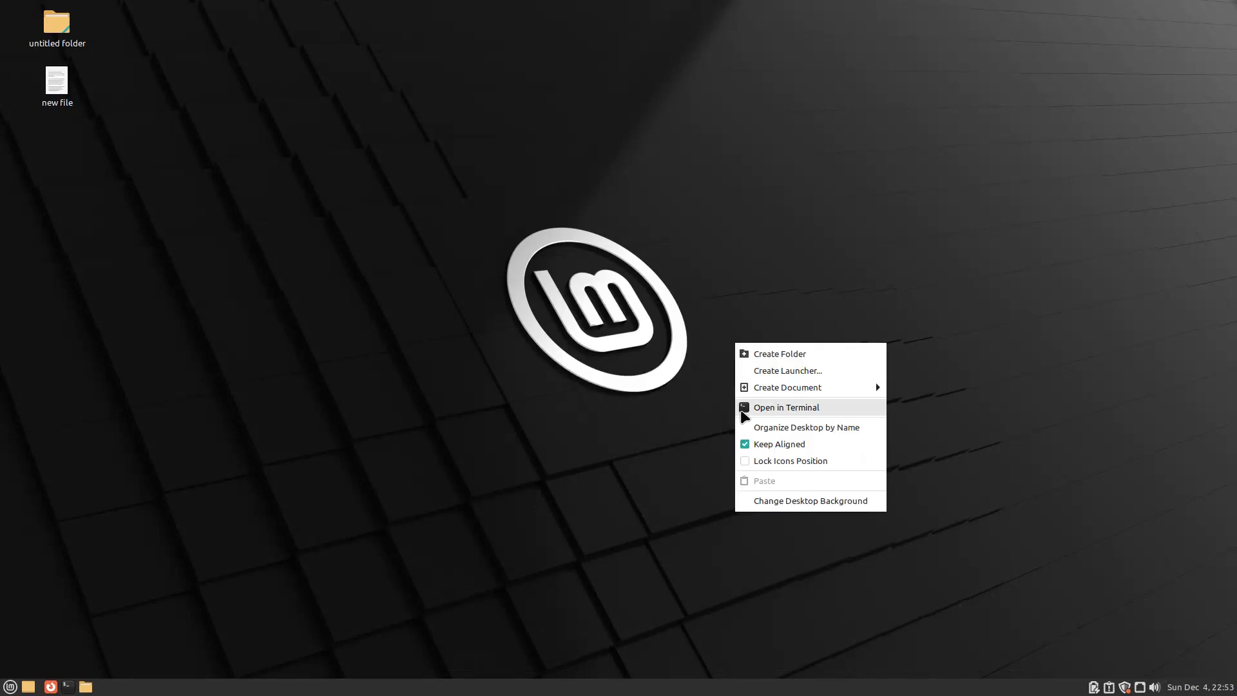
left_click(738, 406)
double_click(676, 200)
type("uname -r")
key("Return")
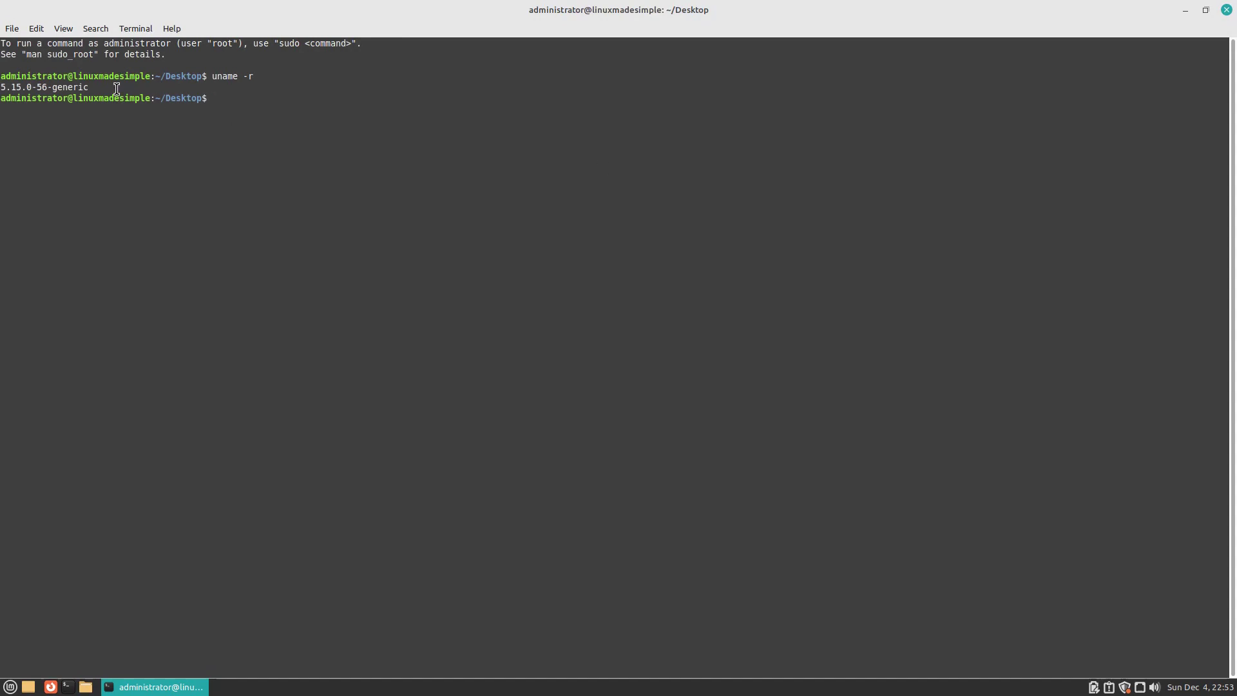
left_click_drag(117, 88, 8, 87)
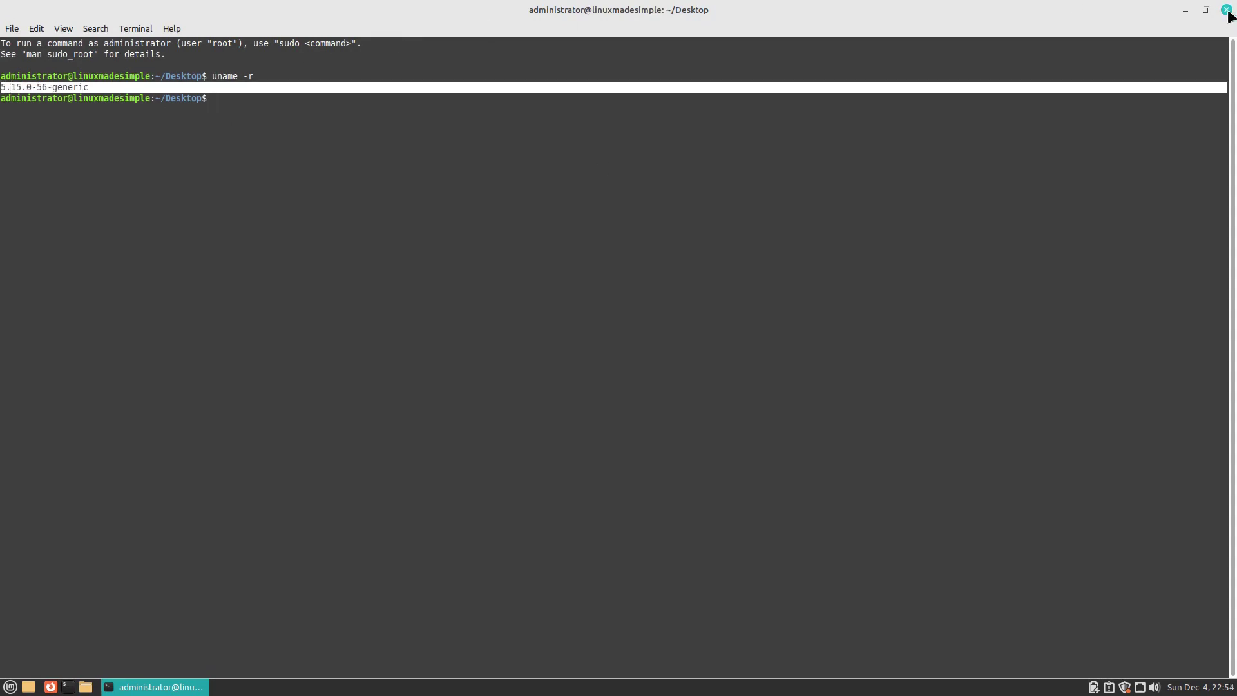
left_click(1226, 10)
right_click(622, 210)
left_click(693, 293)
Step: Choose the orange-sky field with a lone tree as the Background in Appearance Preferences
right_click(633, 291)
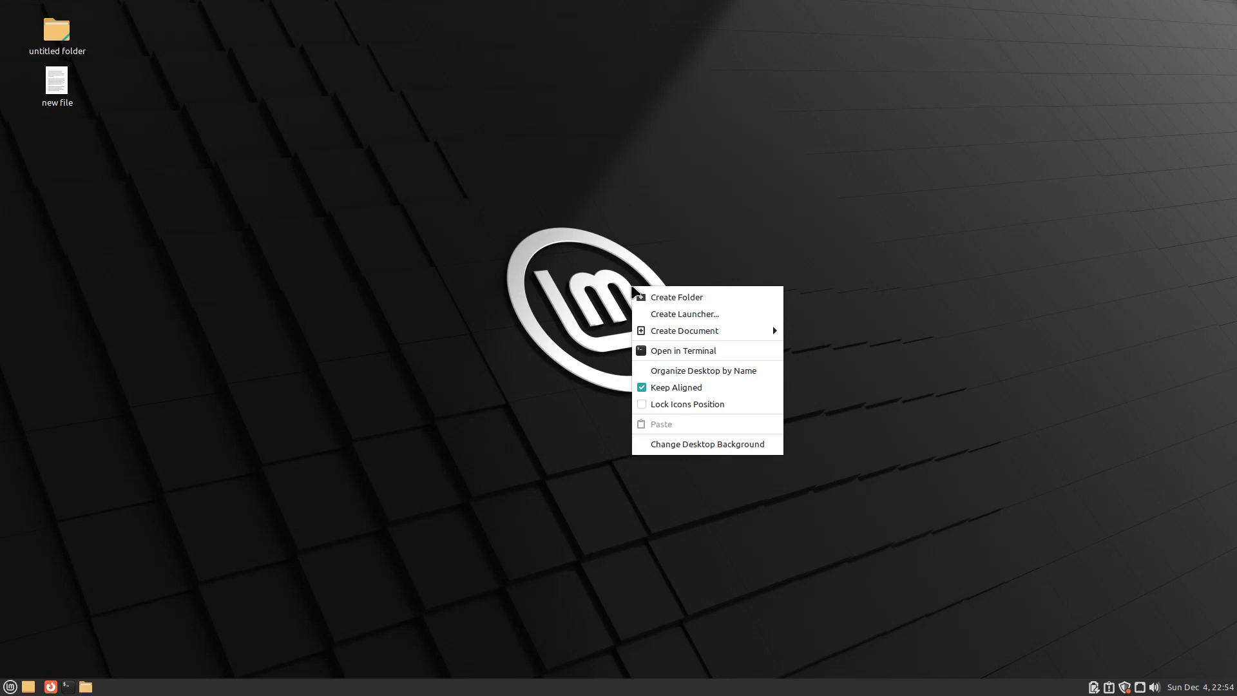
left_click(642, 443)
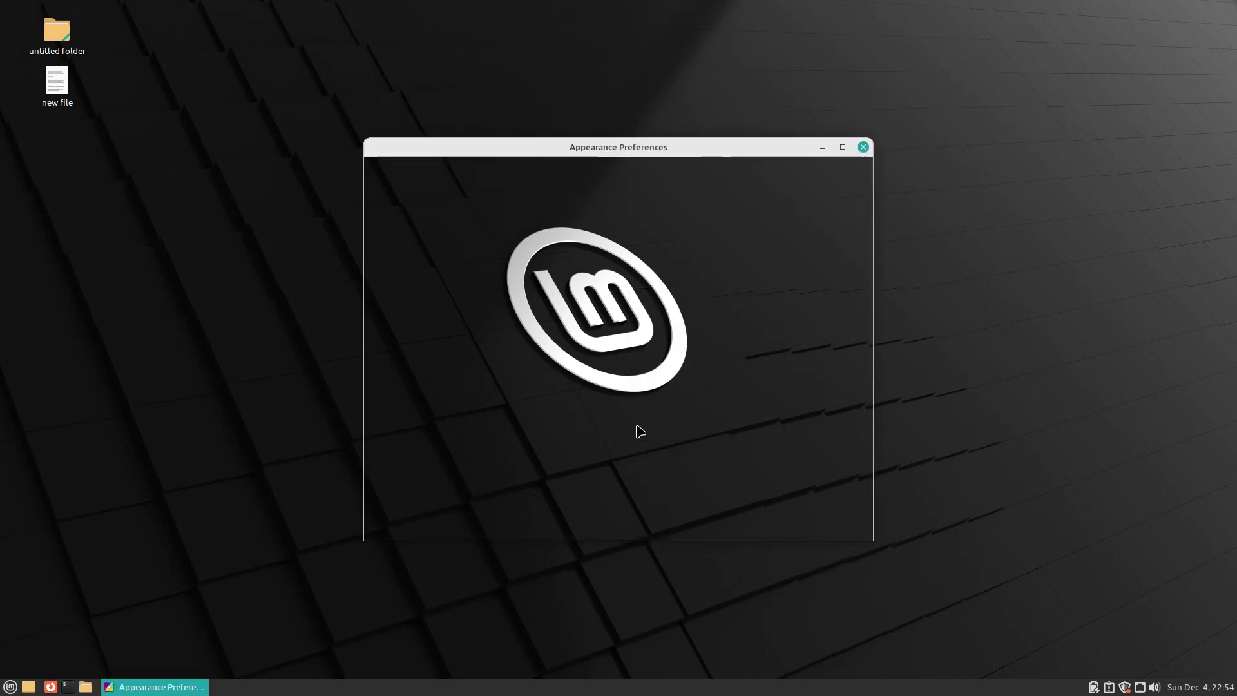
double_click(647, 149)
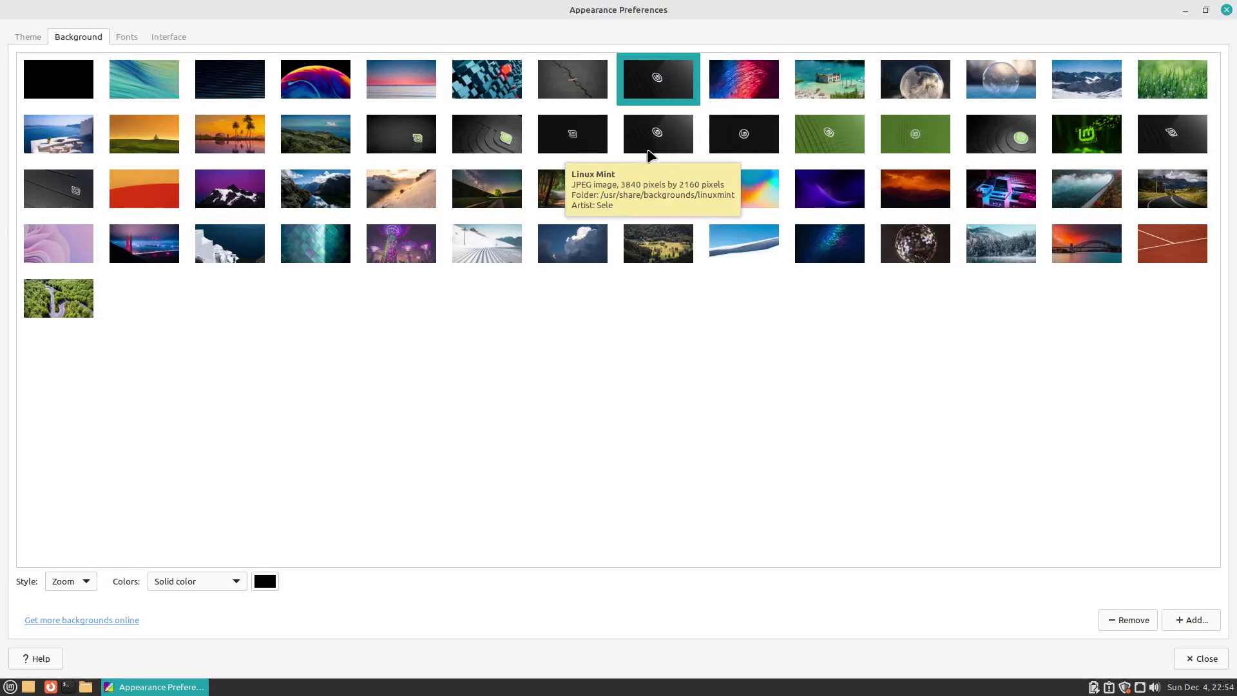
left_click(158, 141)
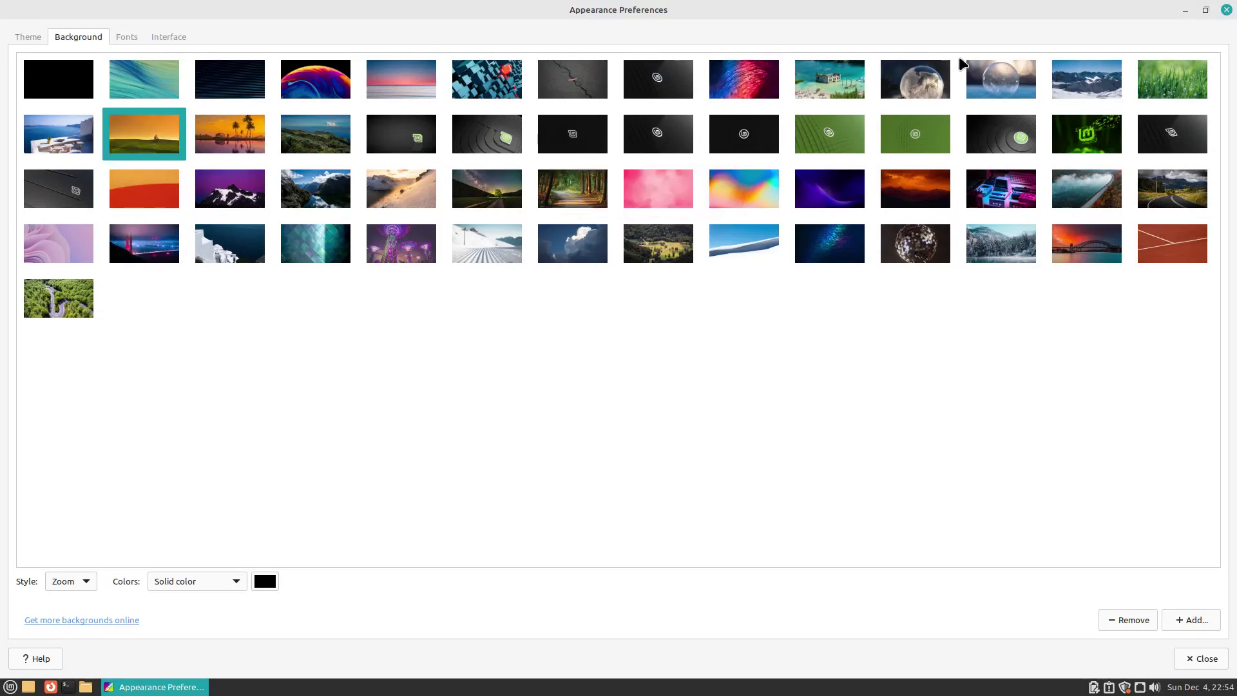
left_click(1227, 11)
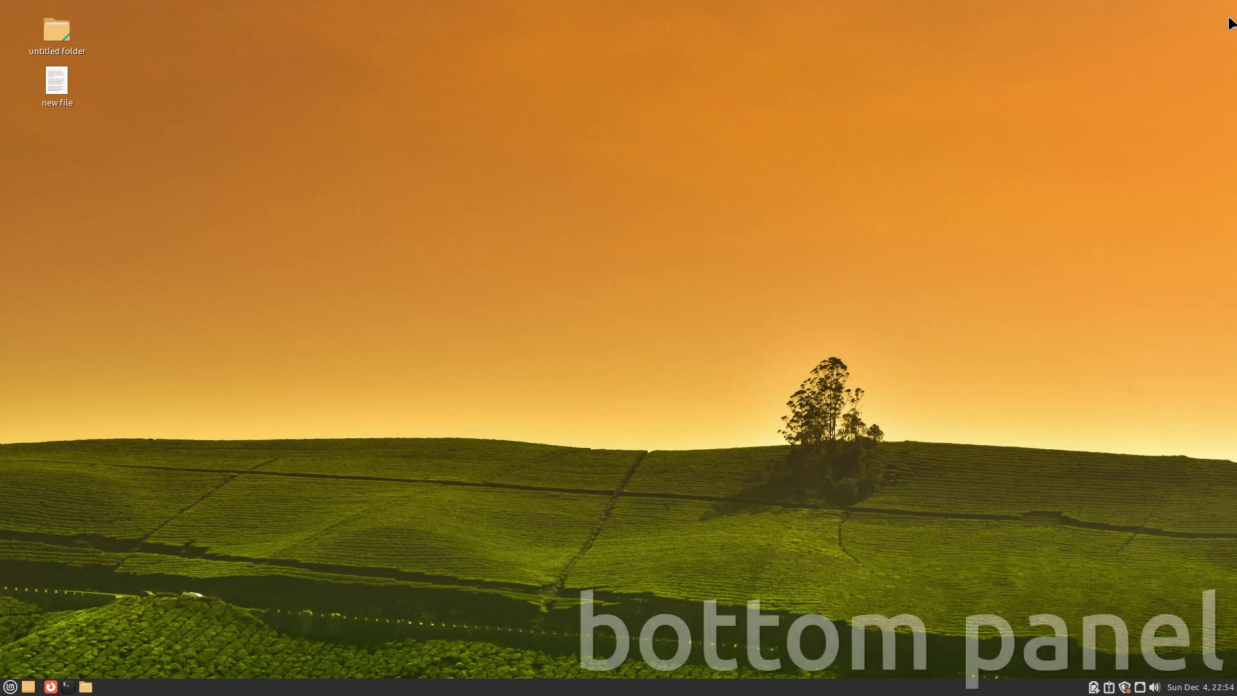
Step: Show and hide the calendar, then open Update Manager and dismiss its welcome message
left_click(1216, 690)
left_click(1217, 690)
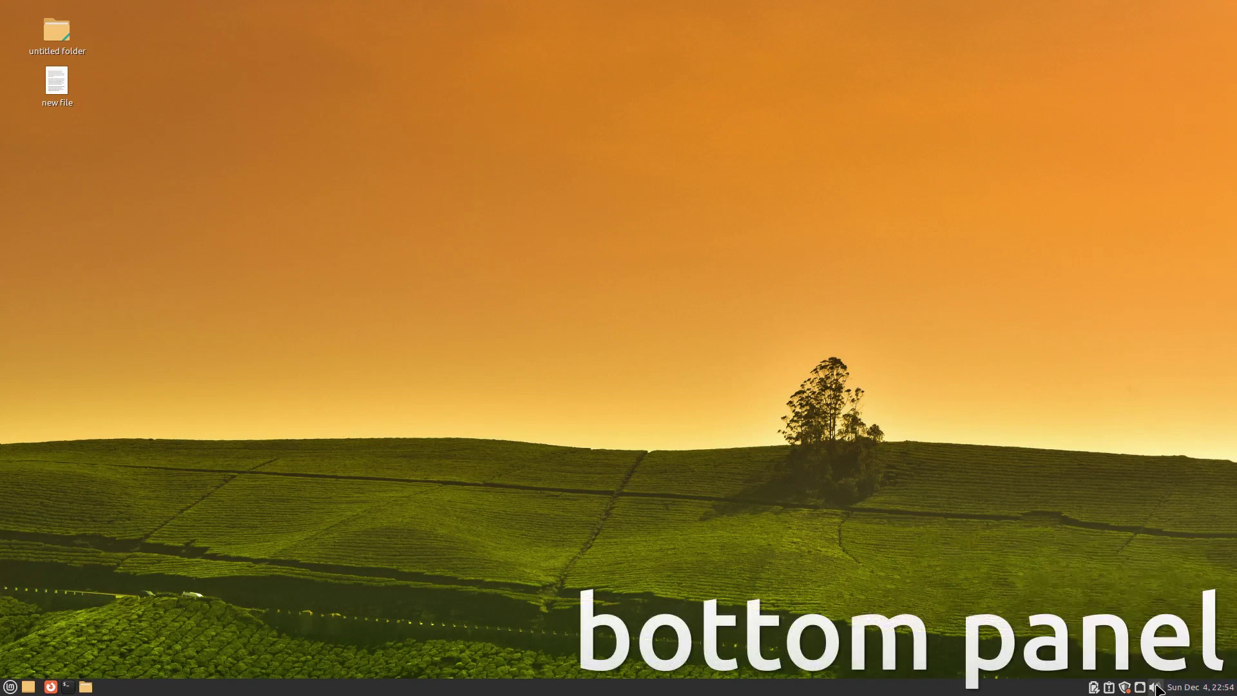
left_click(1124, 687)
left_click(637, 503)
left_click(1124, 688)
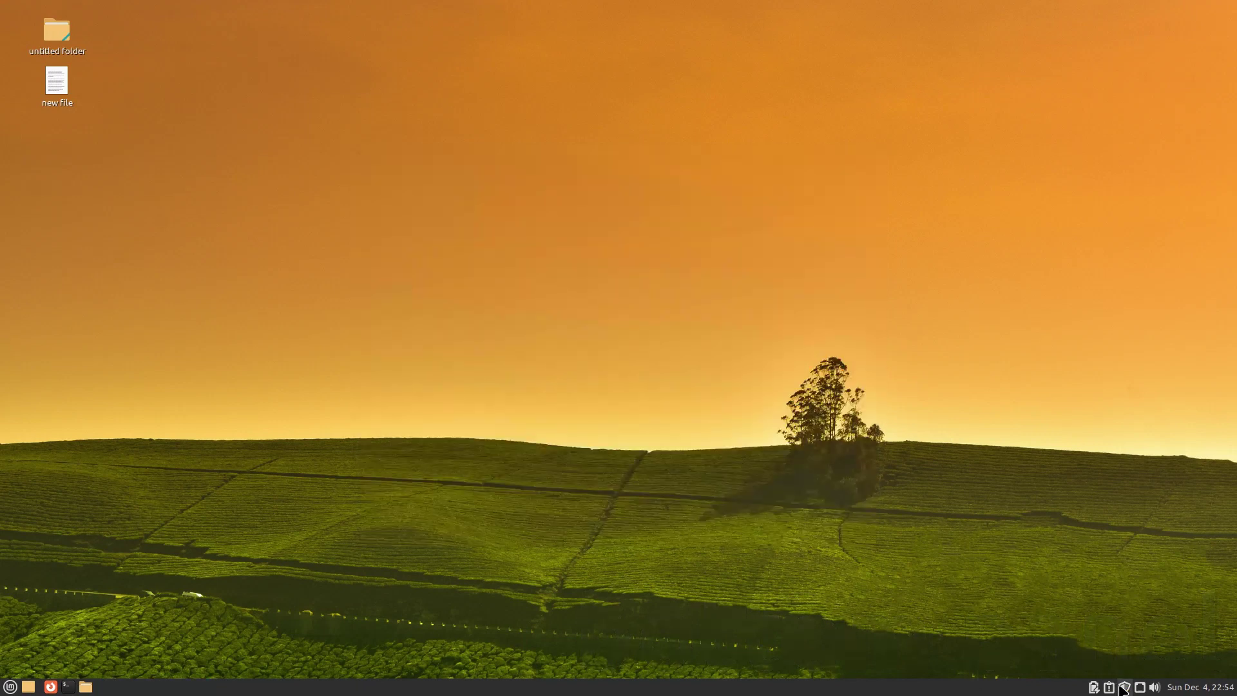
left_click(1124, 687)
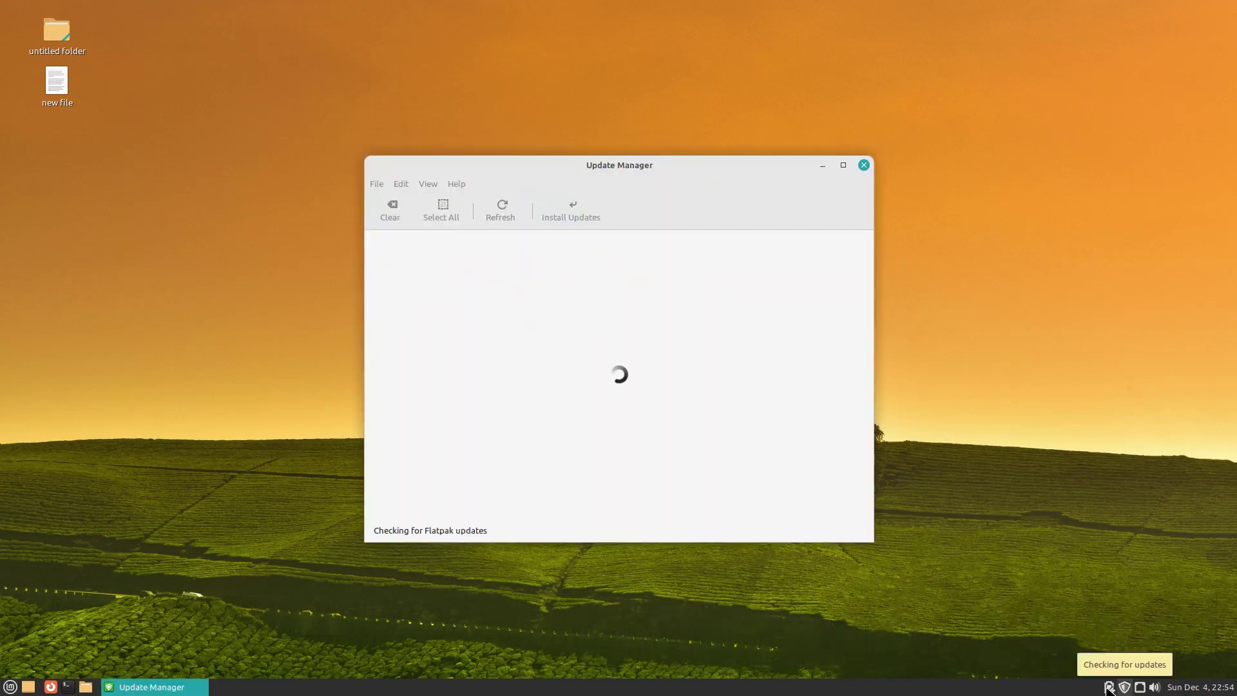
Step: Look over the System Reports' system information and crash reports, then close the window
left_click(1109, 687)
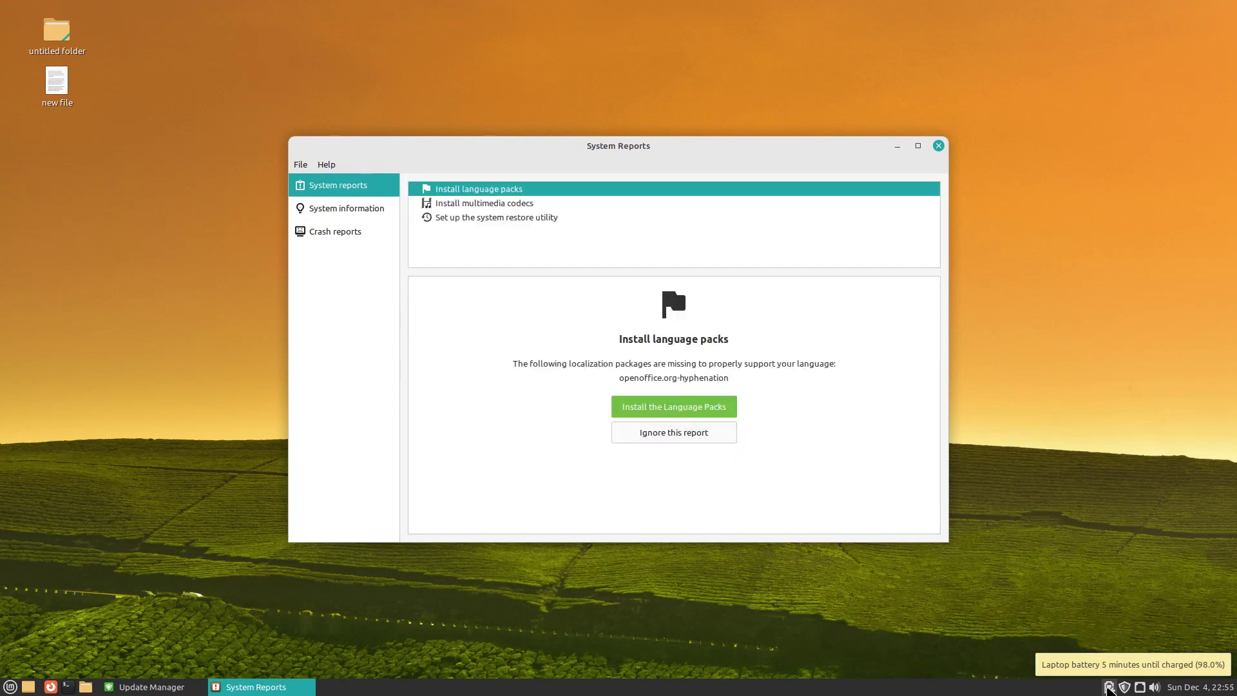
left_click(346, 208)
left_click(338, 231)
left_click(939, 146)
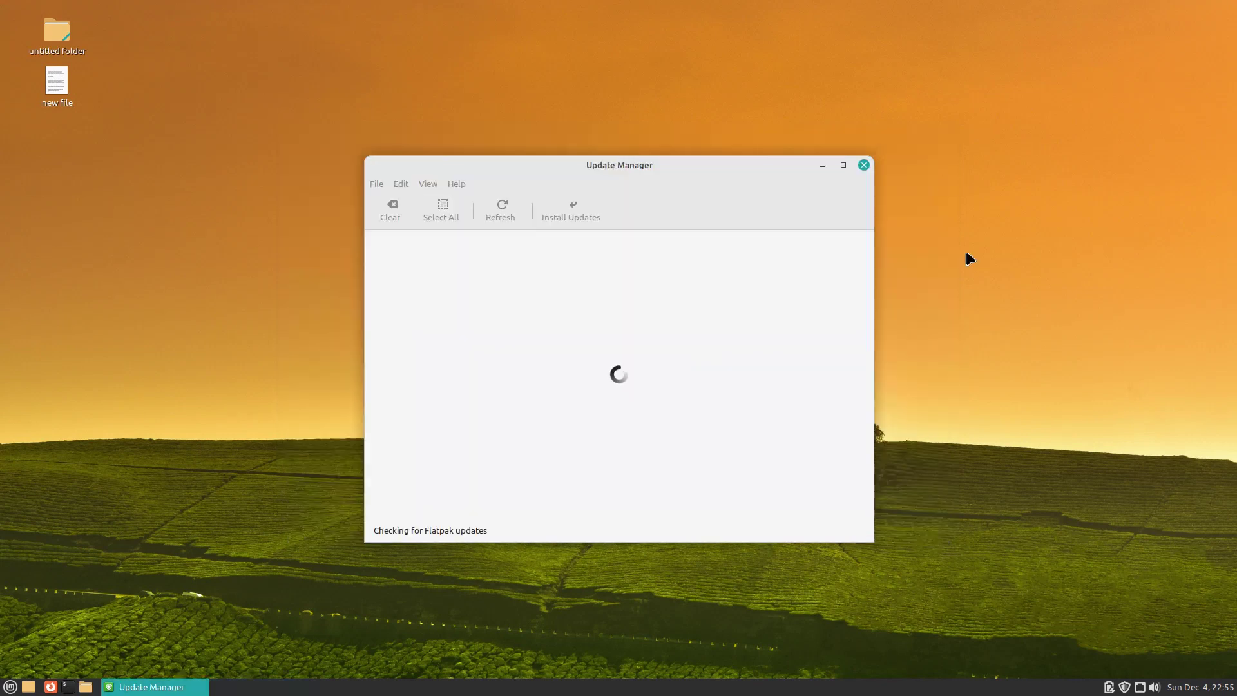
left_click(1109, 687)
right_click(863, 687)
Step: View the panel's information and browse the panel help pages from Introduction to Moving a Panel
left_click(874, 669)
left_click(732, 439)
right_click(719, 688)
left_click(724, 648)
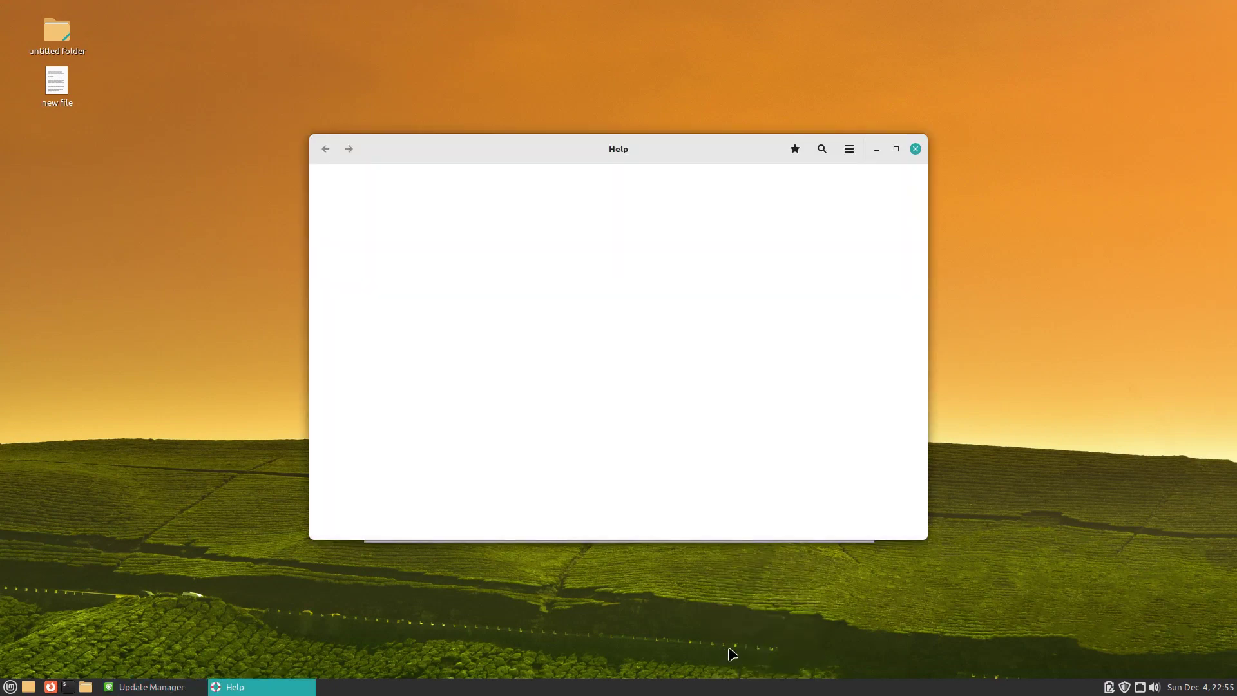
double_click(744, 148)
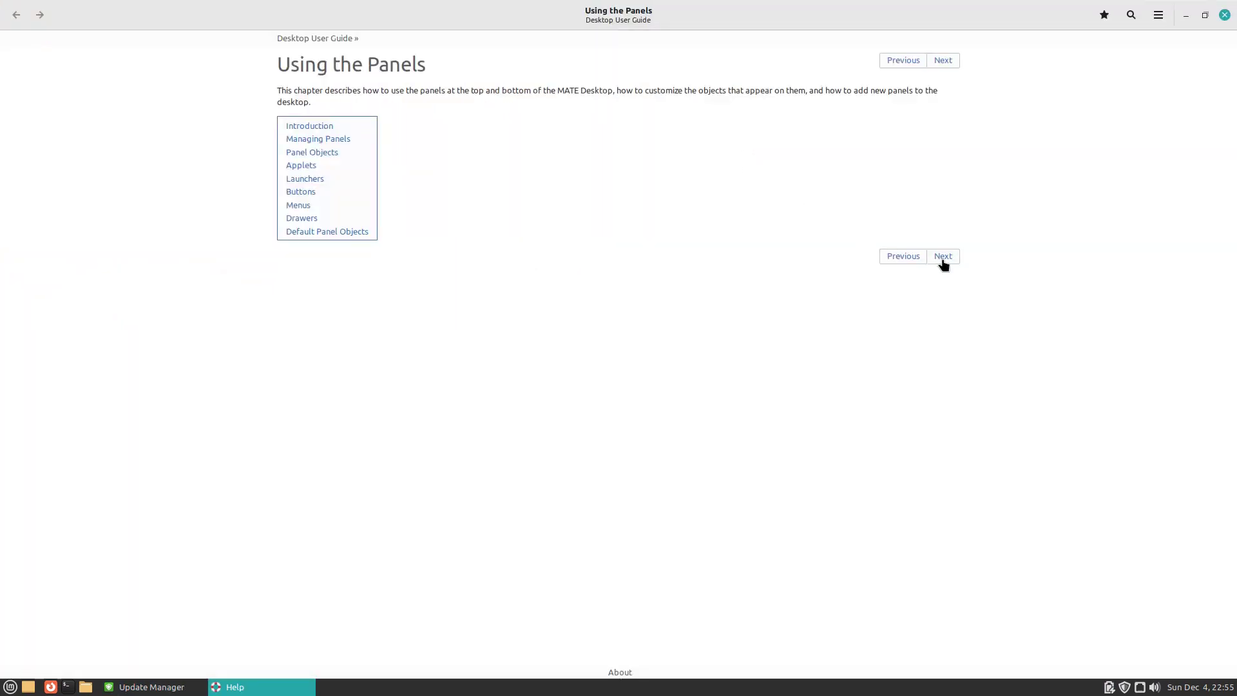
left_click(942, 257)
left_click(942, 214)
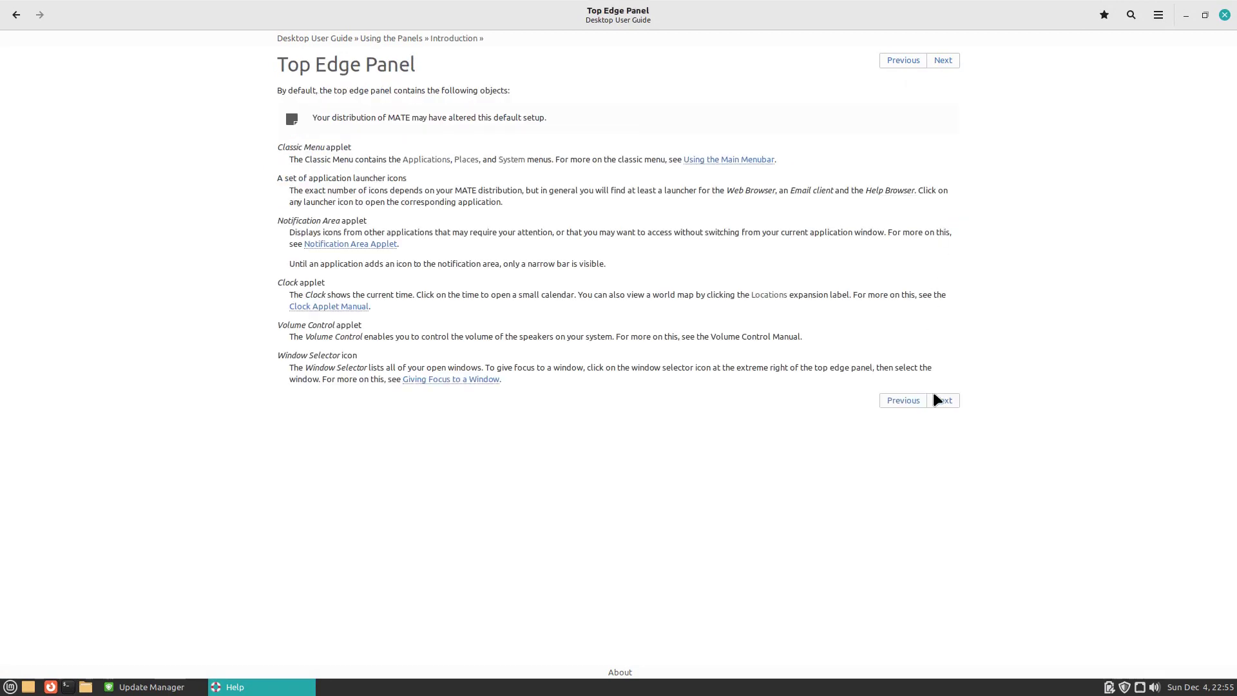
left_click(938, 399)
left_click(942, 245)
left_click(941, 224)
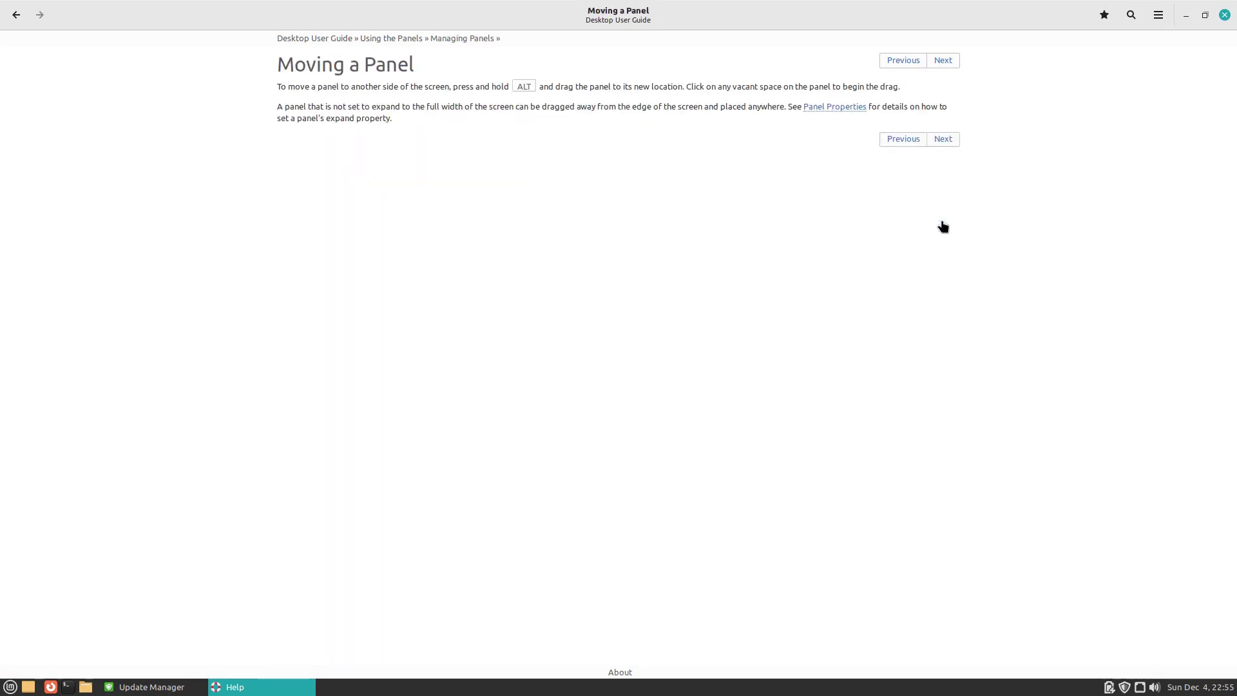
left_click(1224, 14)
Step: Add a new empty panel along the top edge, then delete it
right_click(677, 687)
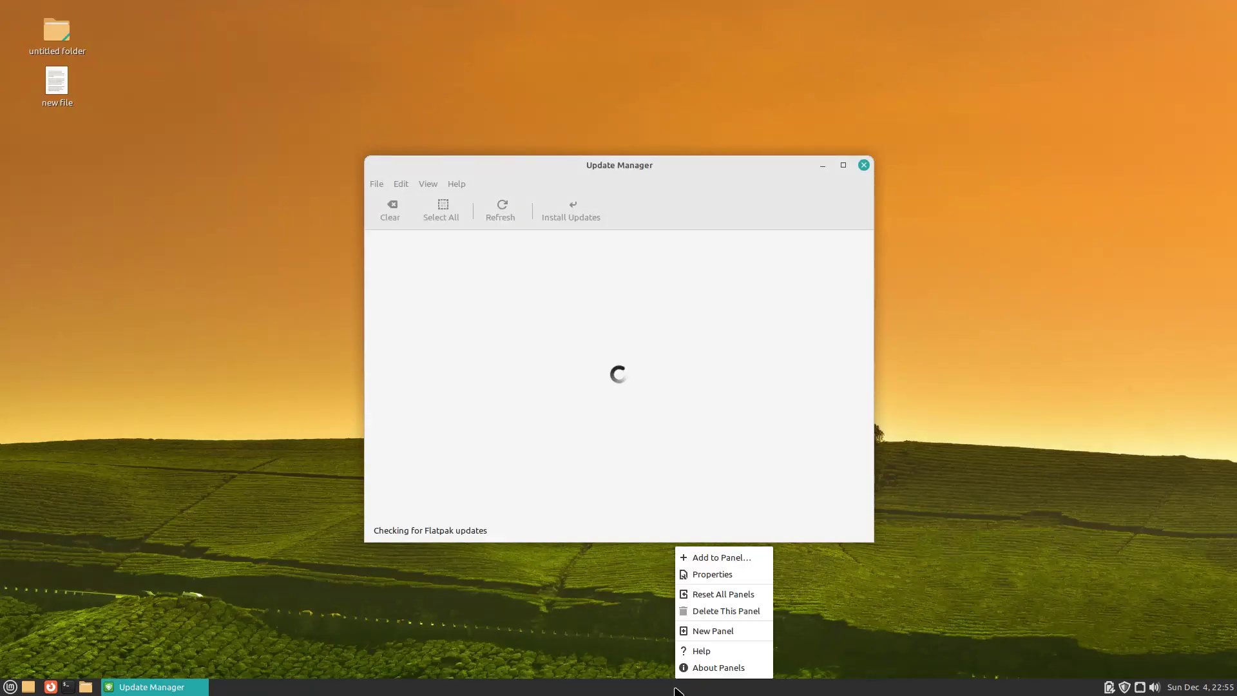
left_click(683, 633)
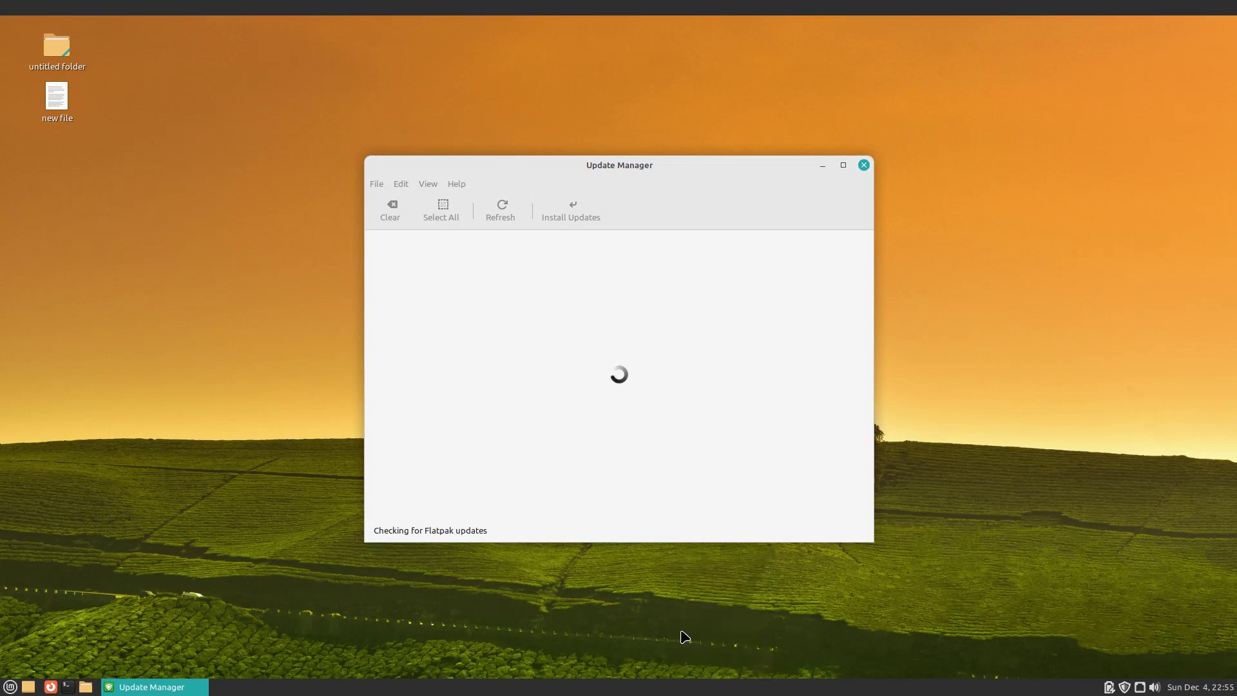
right_click(712, 8)
left_click(725, 78)
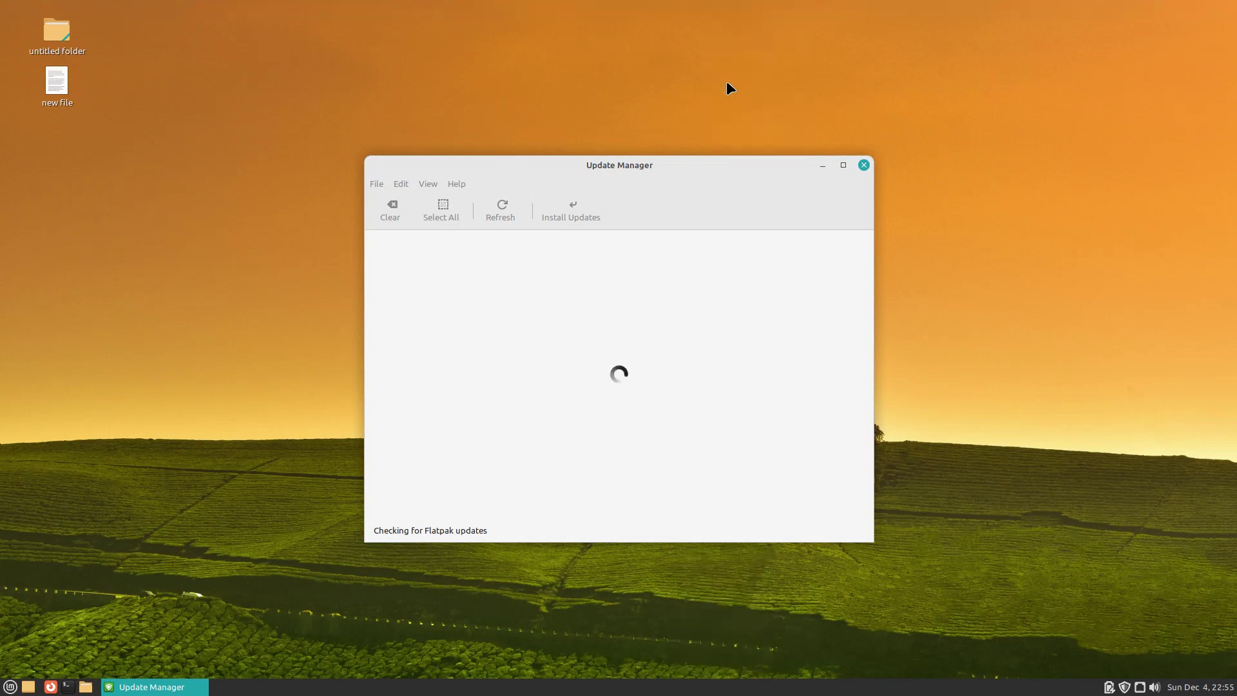
Step: Raise the bottom panel's size to 40 pixels, check its Background tab, and close Panel Properties
right_click(728, 689)
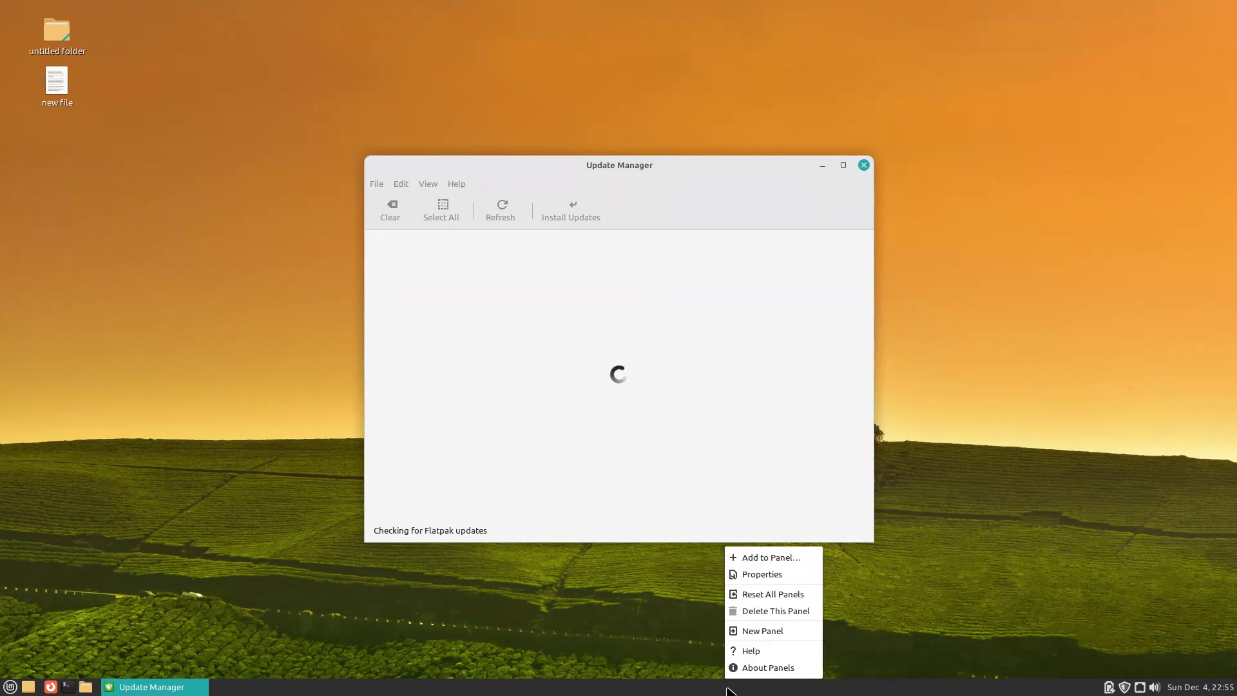
left_click(741, 574)
left_click(659, 319)
left_click(660, 319)
left_click(660, 319)
left_click(660, 320)
left_click(660, 320)
left_click(660, 319)
left_click(660, 320)
left_click(660, 319)
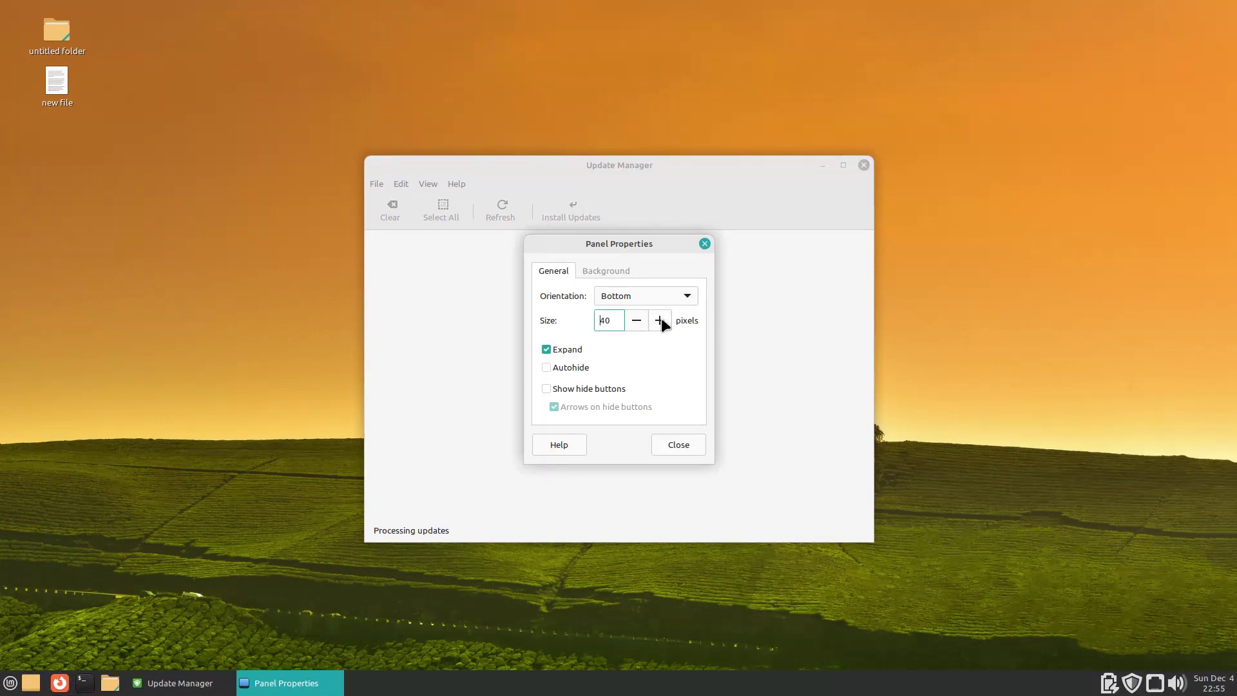
left_click(605, 261)
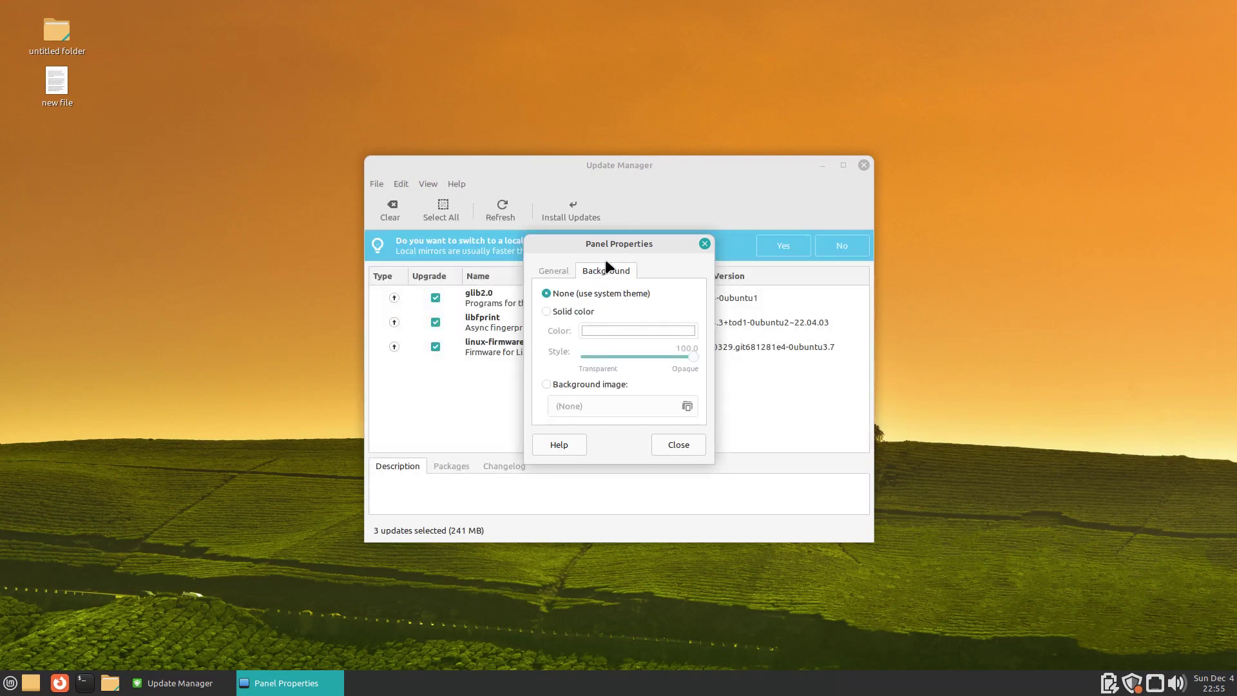
left_click(705, 244)
right_click(606, 679)
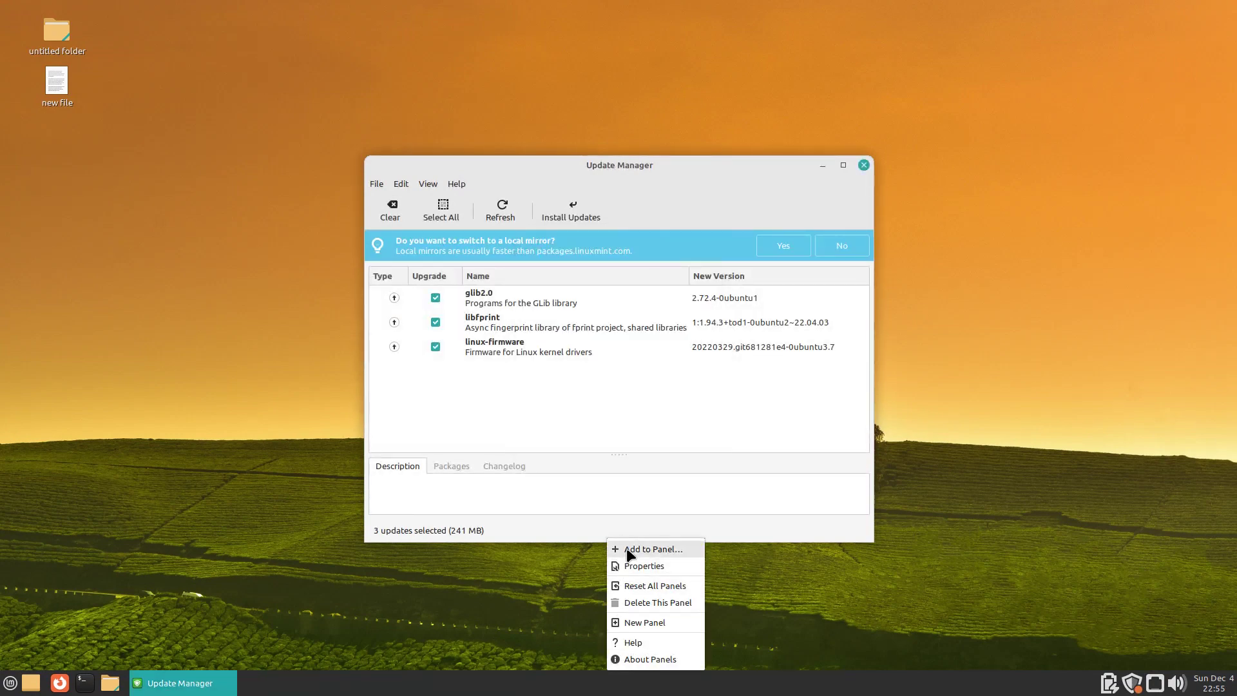
Step: Dismiss the Add to Panel list and review the installed Linux kernels in Update Manager
left_click(647, 549)
left_click(789, 181)
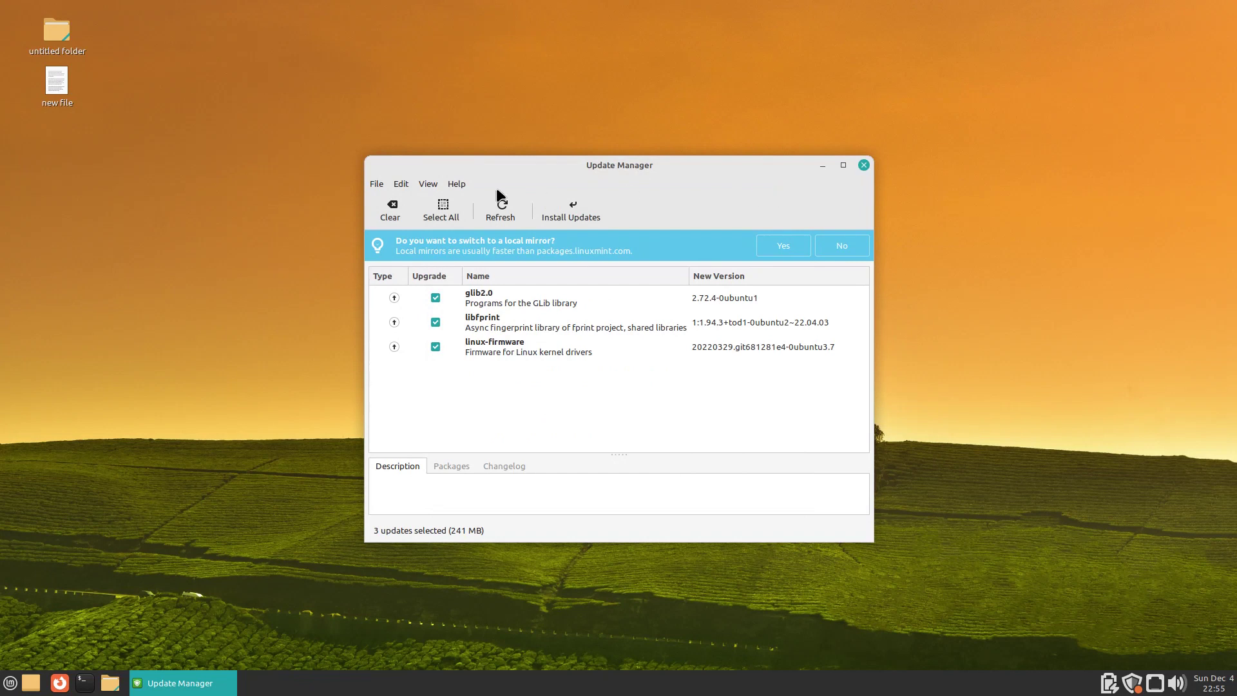
left_click(427, 184)
left_click(428, 252)
left_click(819, 496)
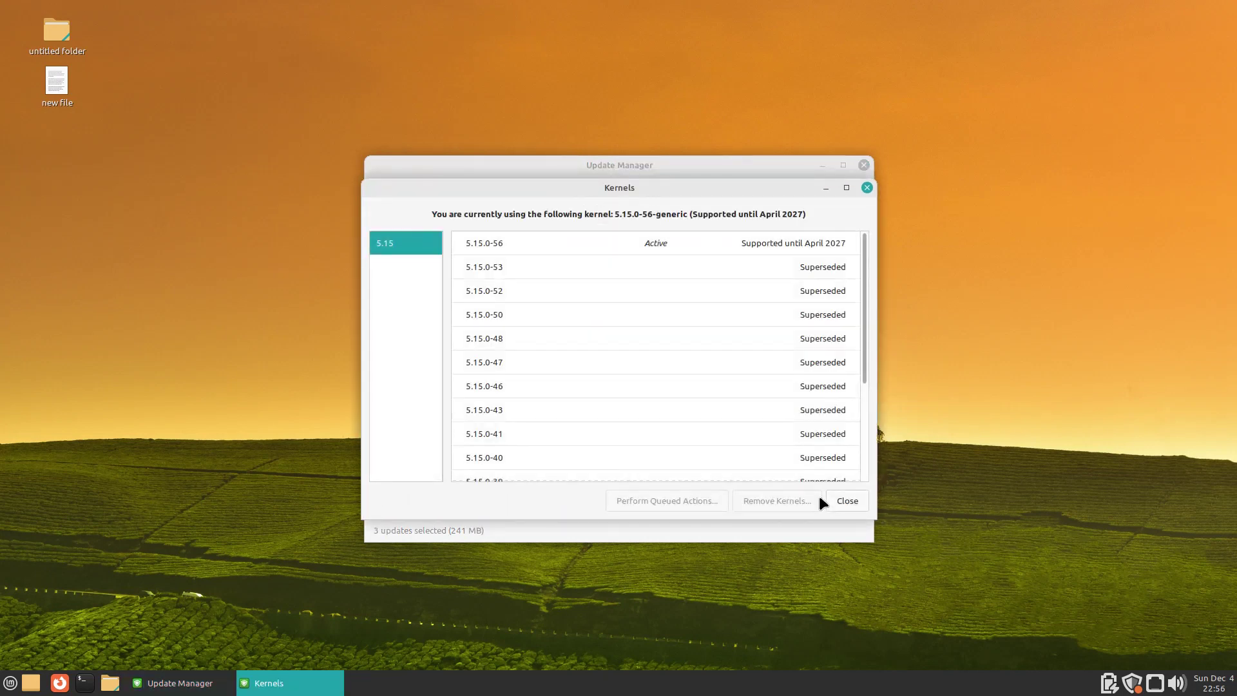
left_click(867, 187)
Step: Enable 'Apply updates automatically' under Automation, authenticating with the password, then open the home folder
left_click(401, 184)
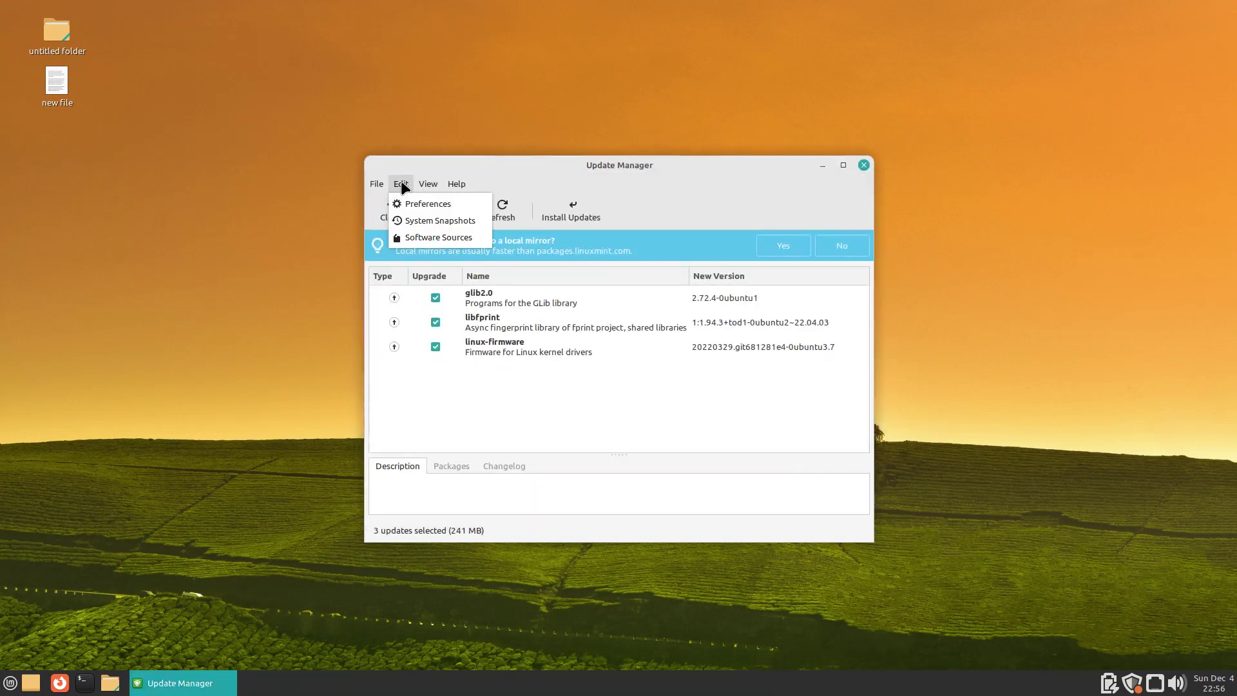
left_click(401, 197)
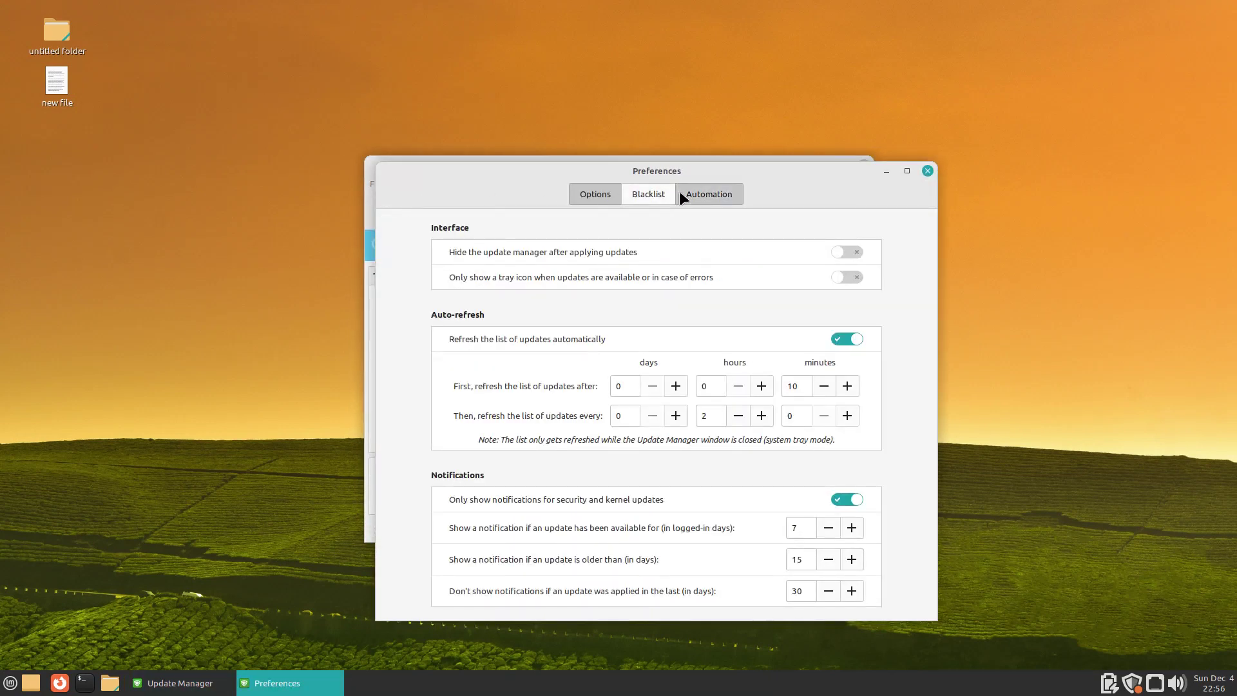
left_click(699, 196)
left_click(849, 297)
type("•••••")
key("Return")
left_click(928, 171)
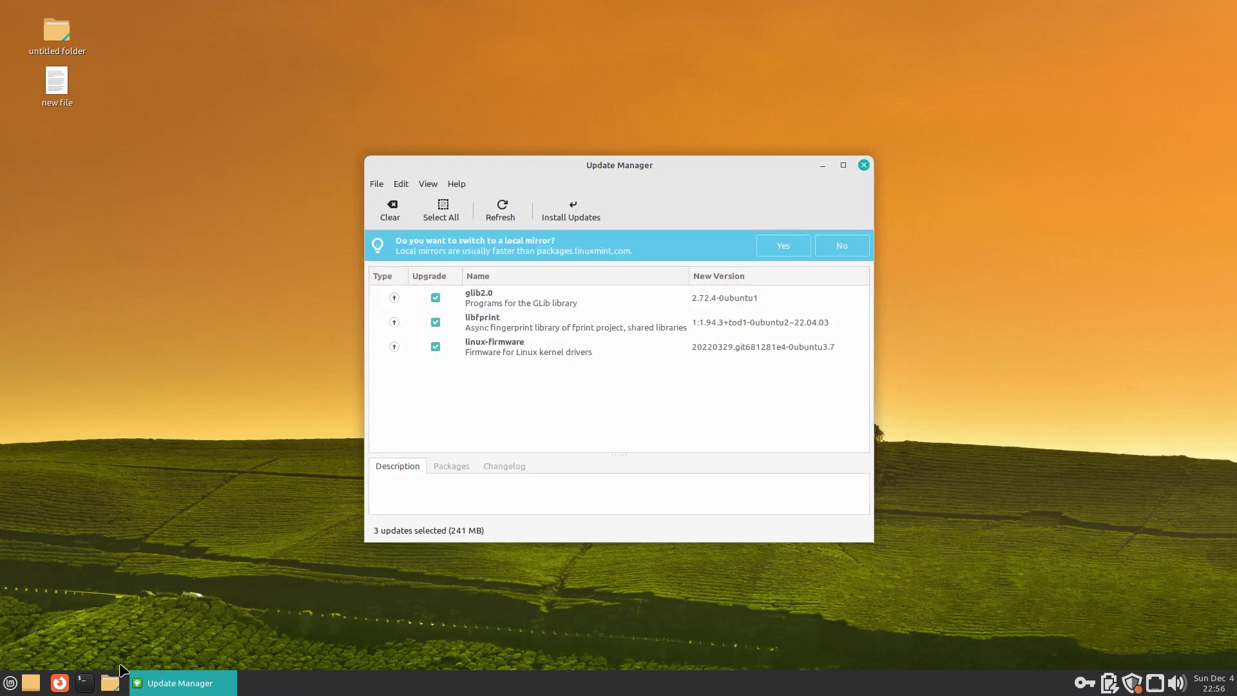
left_click(110, 682)
Step: Maximize Caja and view its About information
double_click(805, 156)
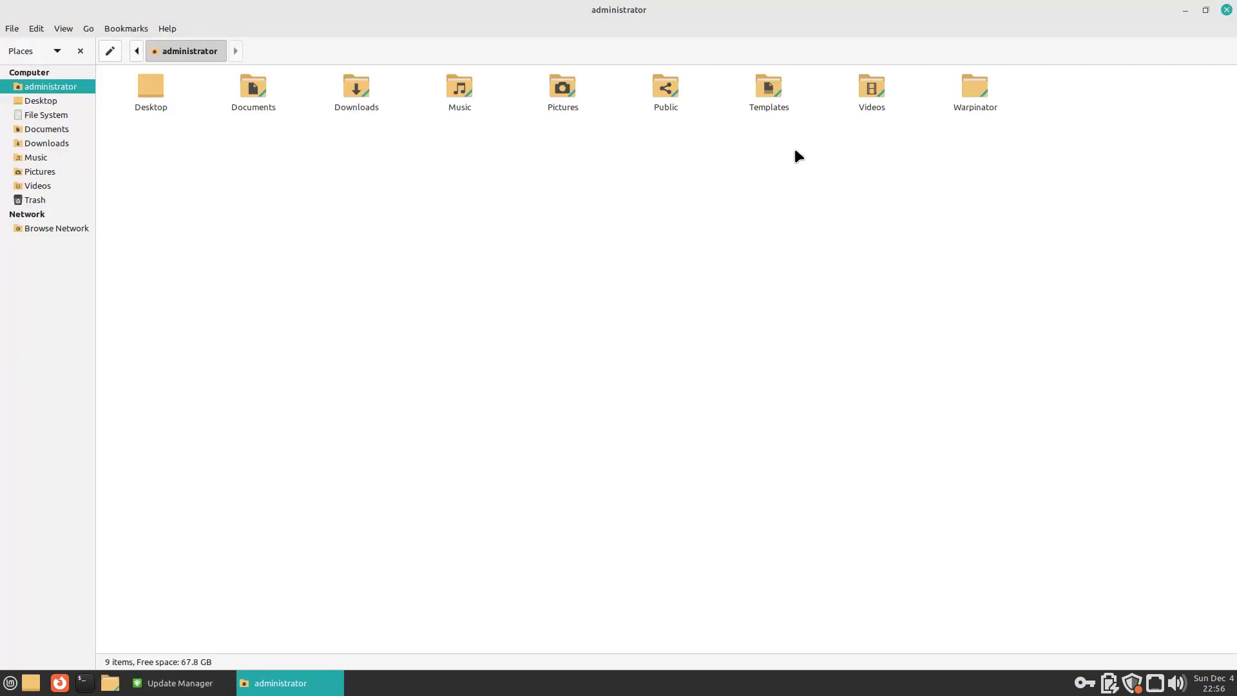
left_click(167, 29)
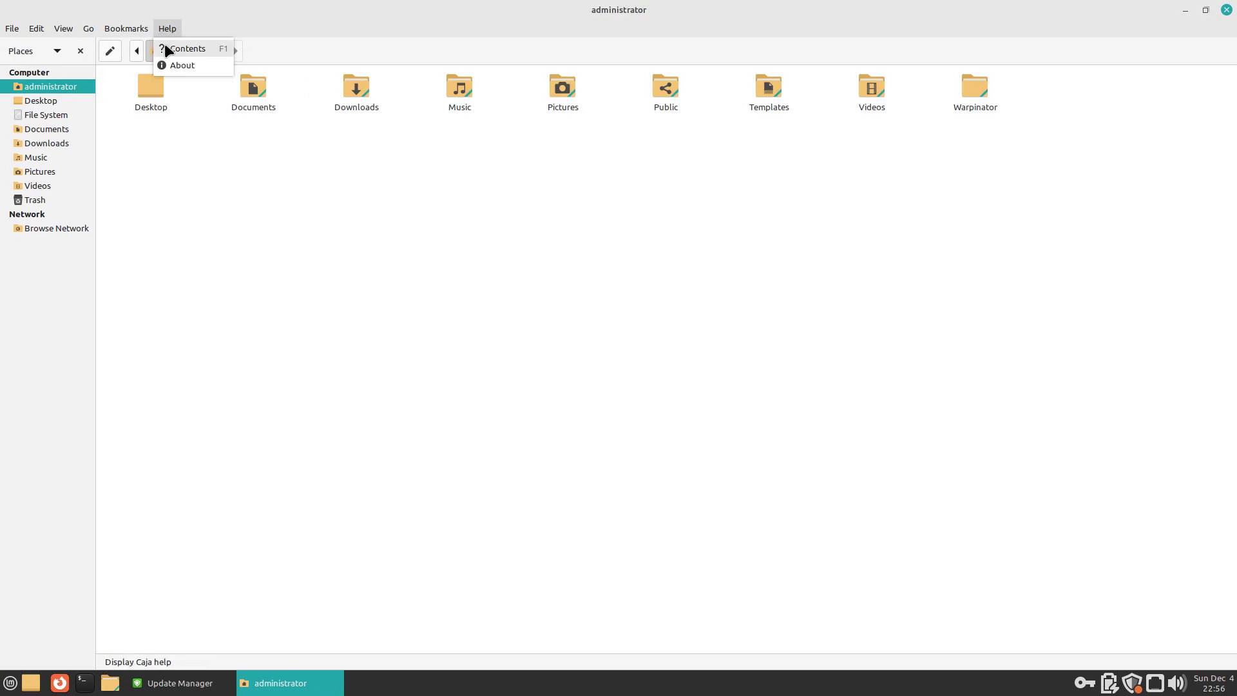
left_click(167, 64)
left_click(760, 245)
Step: Switch the home folder through List, Compact and Icons views, then zoom in the icons
left_click(65, 28)
left_click(74, 333)
left_click(59, 28)
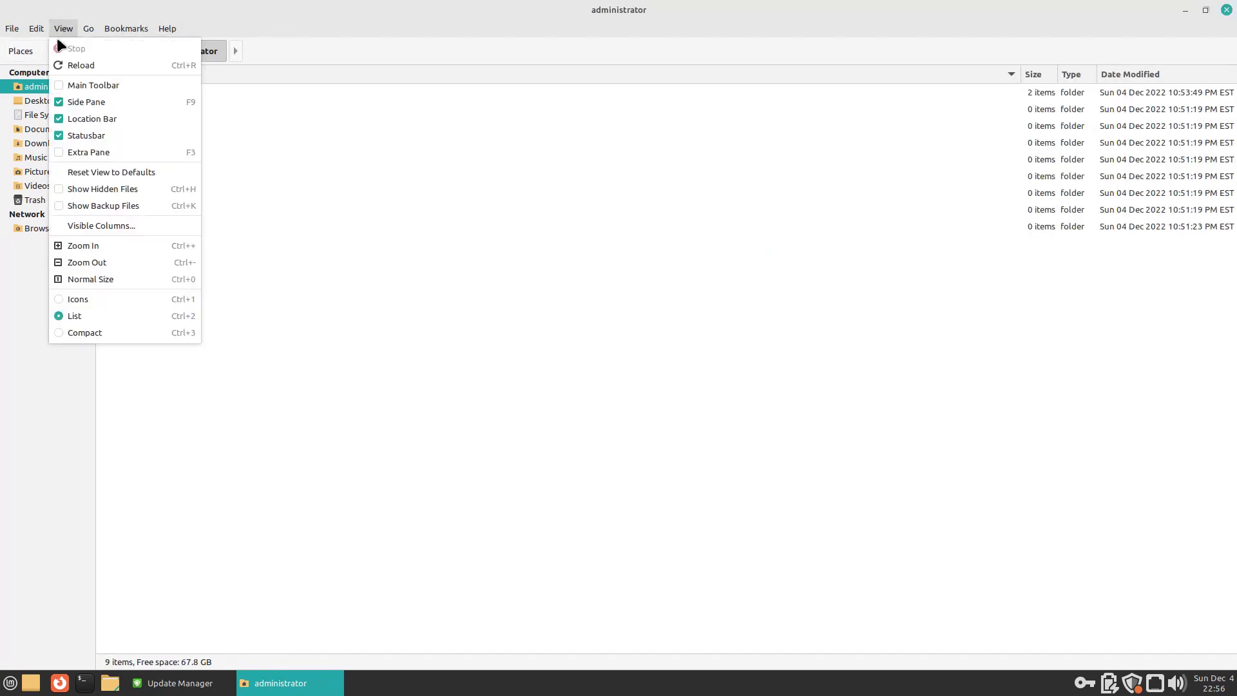
left_click(62, 331)
left_click(63, 28)
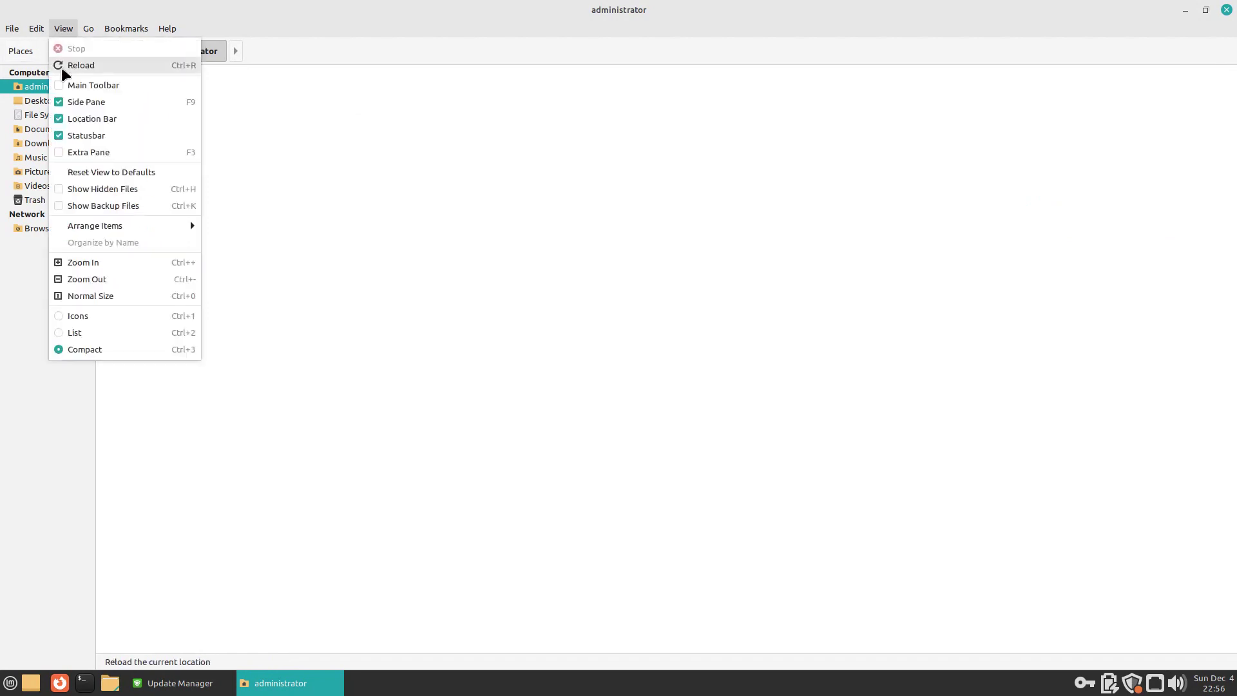
left_click(69, 316)
left_click(63, 28)
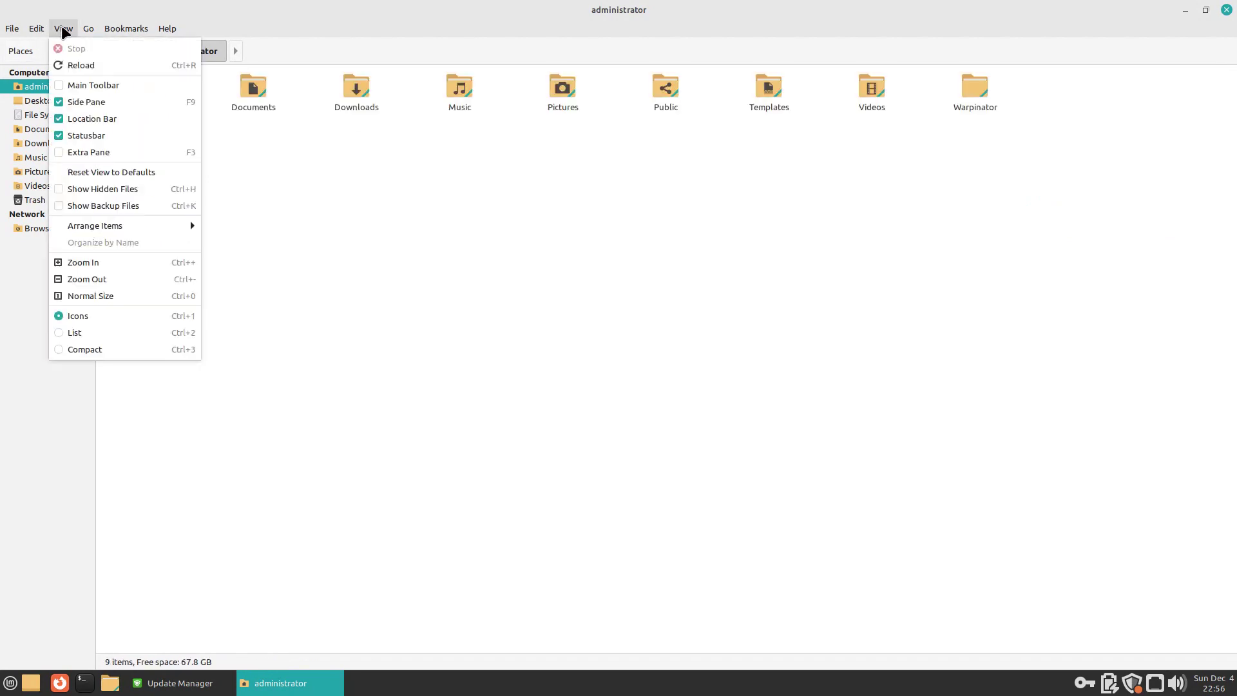
left_click(51, 262)
Step: Close Caja and Update Manager, then open a terminal and close it again
left_click(1226, 11)
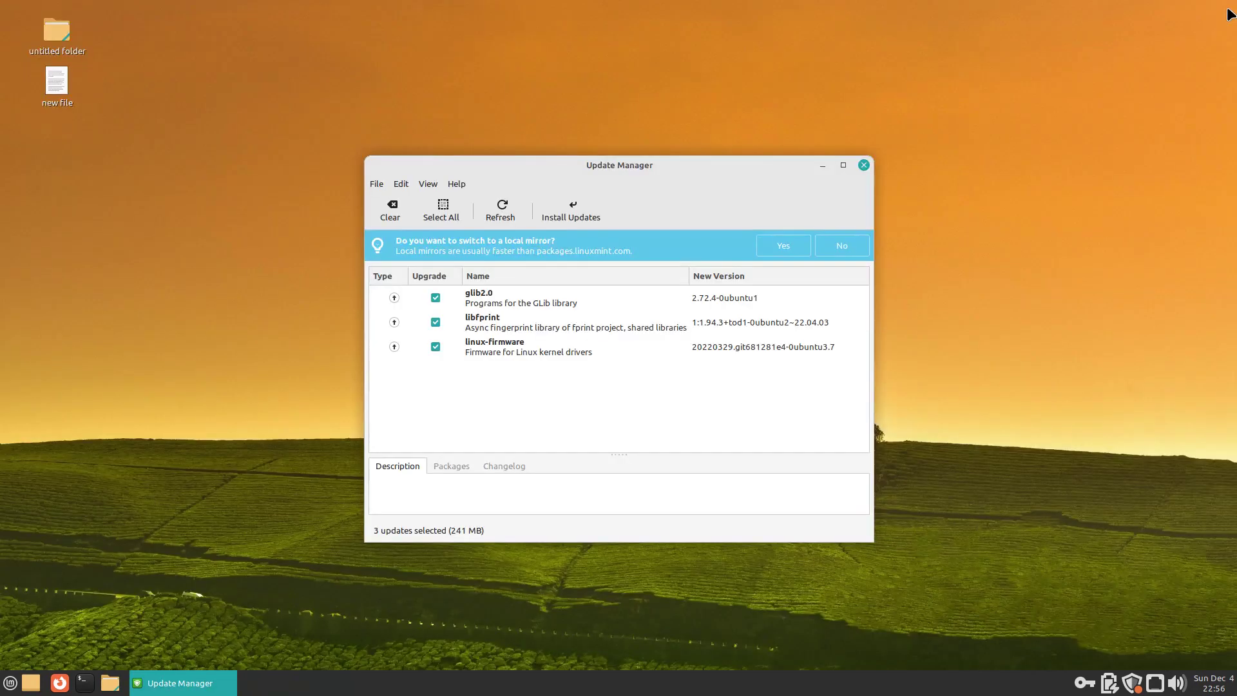
left_click(864, 165)
left_click(84, 682)
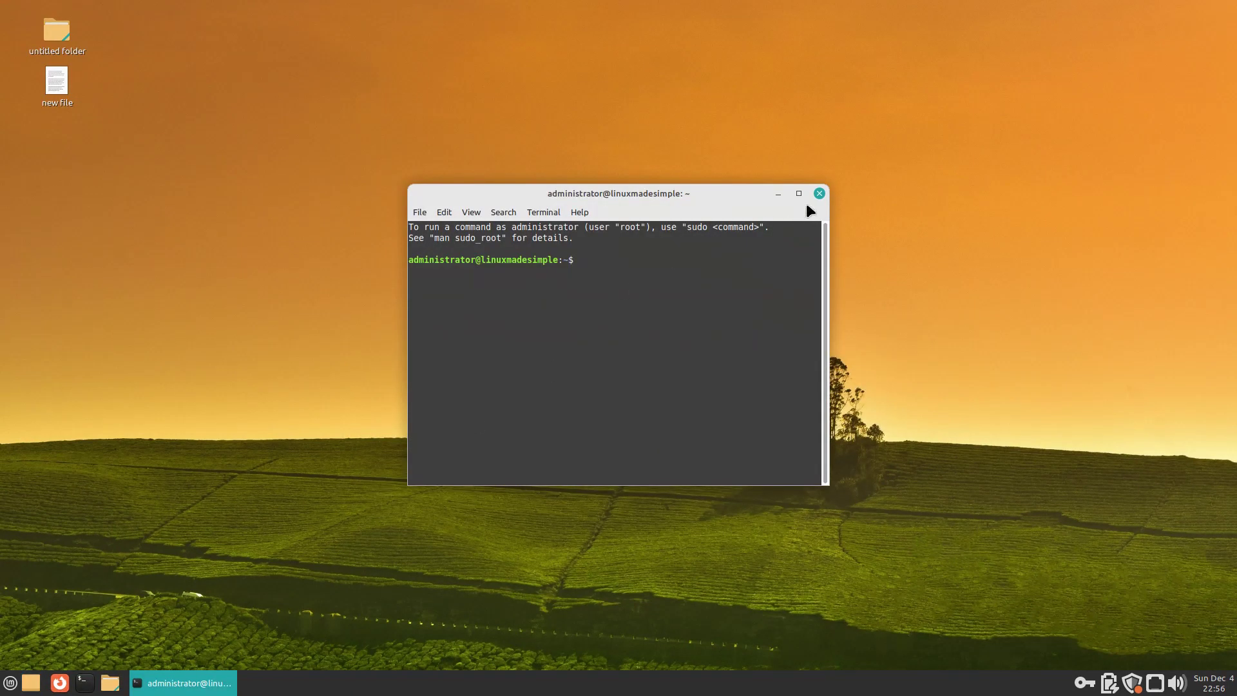
left_click(818, 194)
Step: Review the Menu preferences pages: Appearance, Favorites, Applications, System and Places
right_click(10, 677)
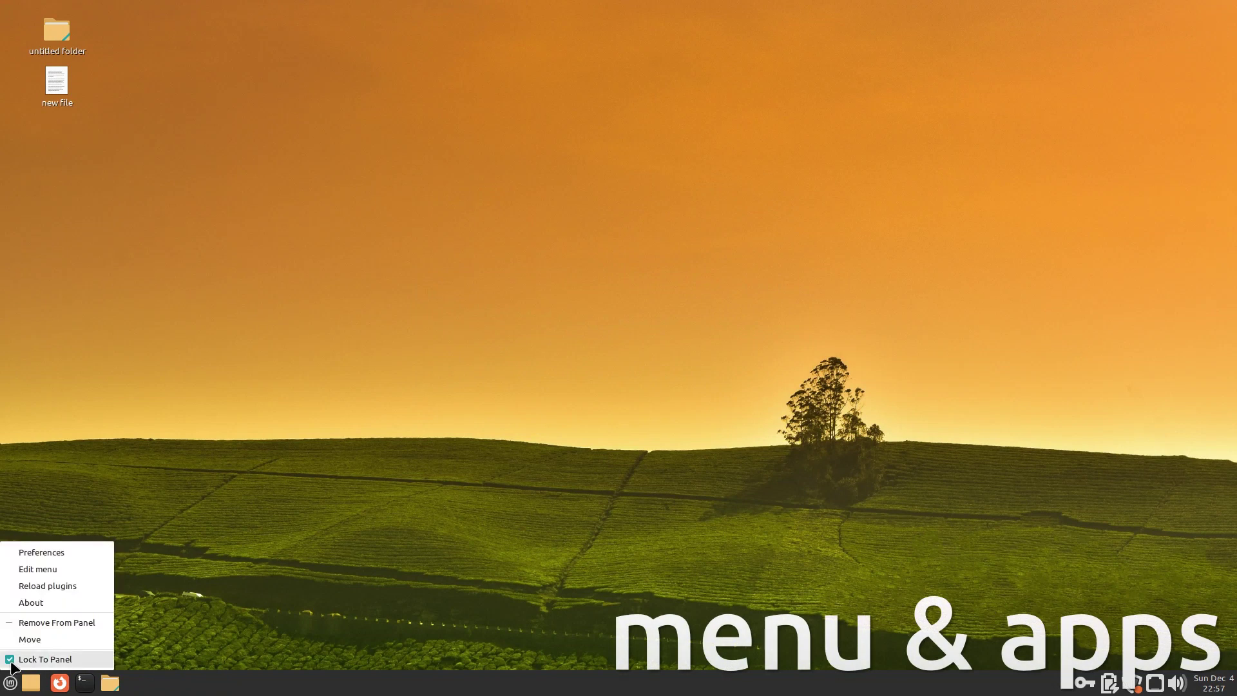
left_click(23, 554)
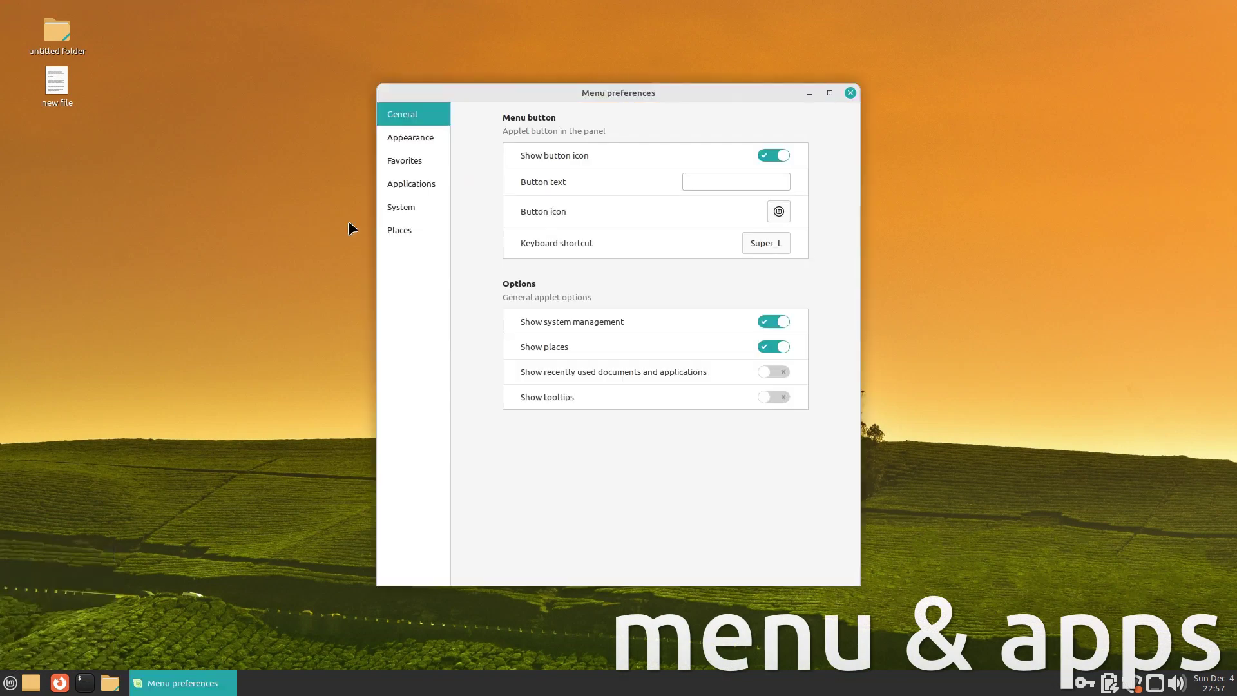
left_click(412, 138)
left_click(412, 159)
left_click(413, 184)
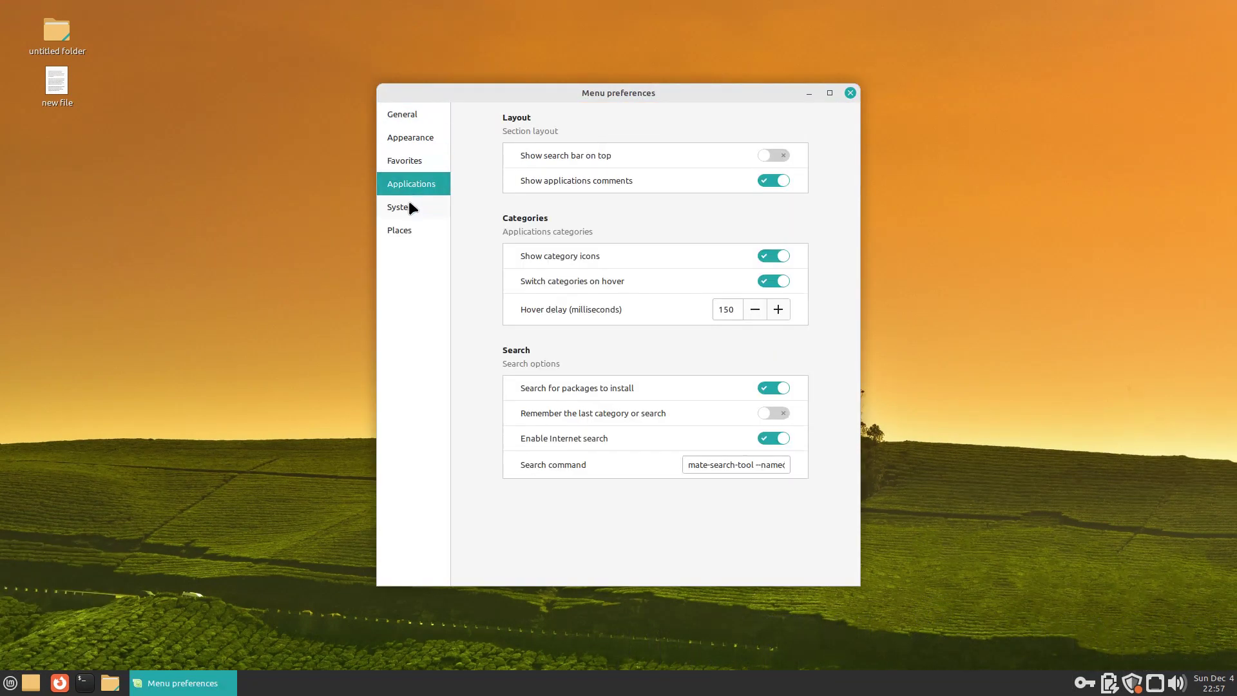
left_click(400, 207)
left_click(403, 230)
left_click(850, 94)
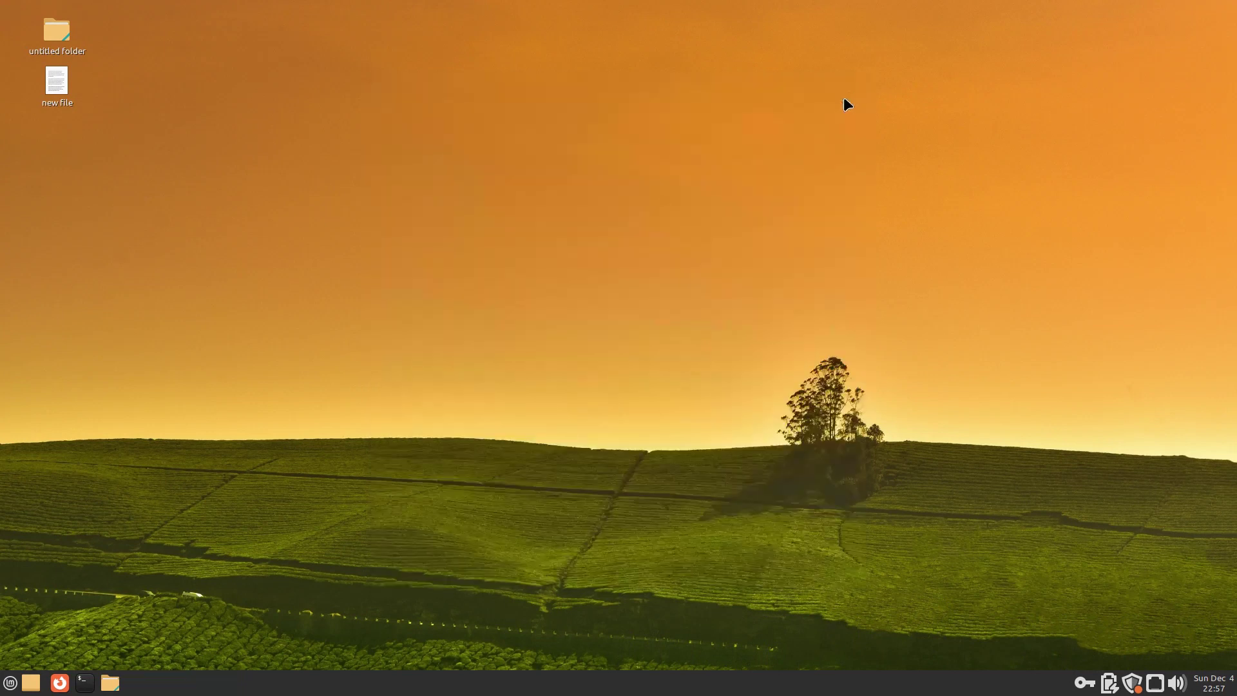
Step: Open the menu editor and close it
right_click(12, 684)
left_click(22, 568)
left_click(827, 164)
Step: Launch System Monitor from the application menu's Accessories category
left_click(10, 682)
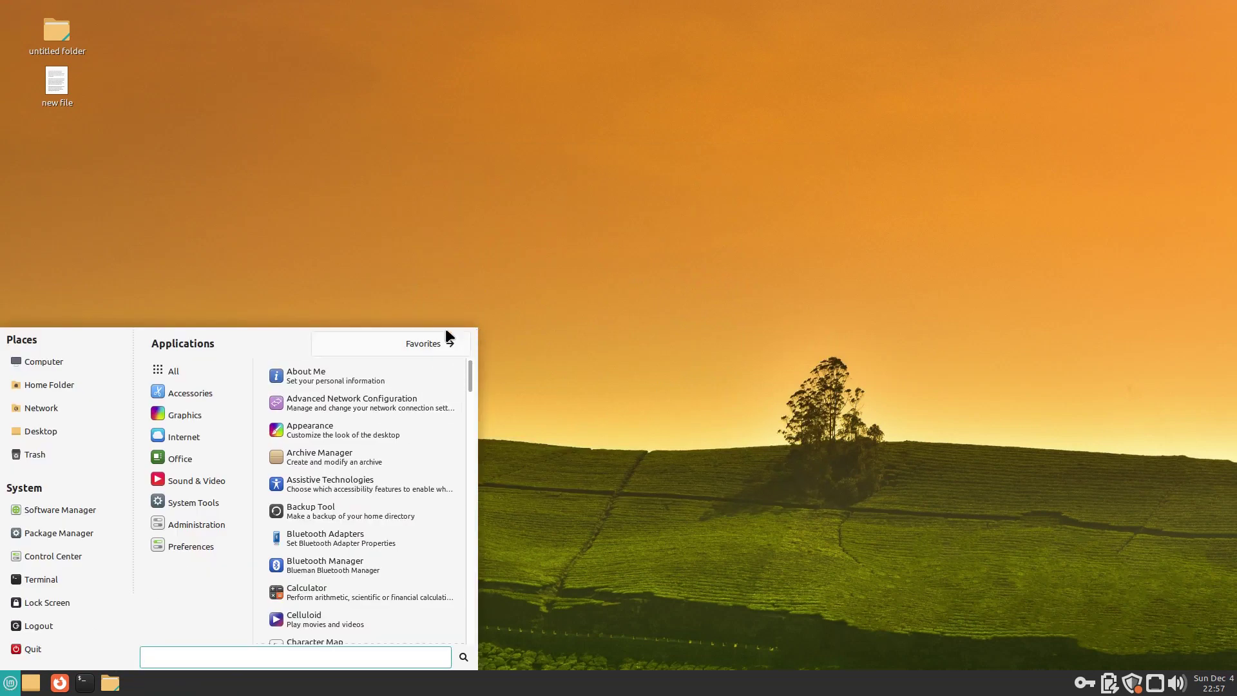
left_click(190, 392)
scroll(308, 400, "down", 5)
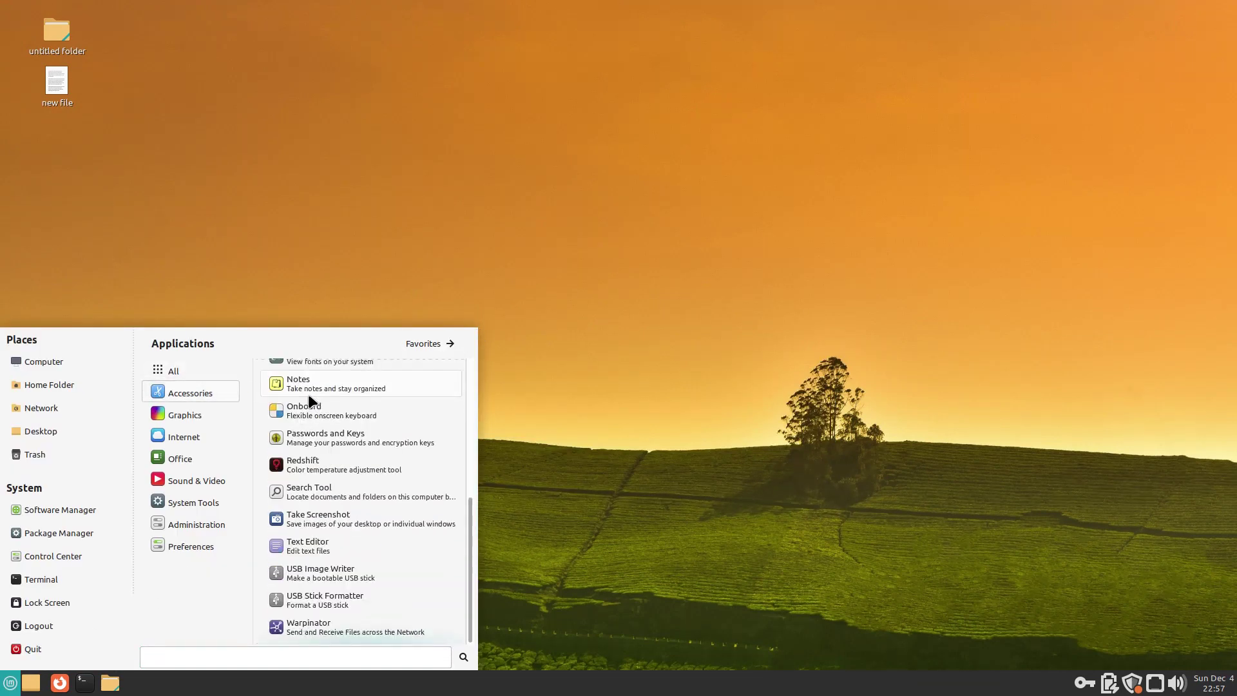
mouse_move(175, 457)
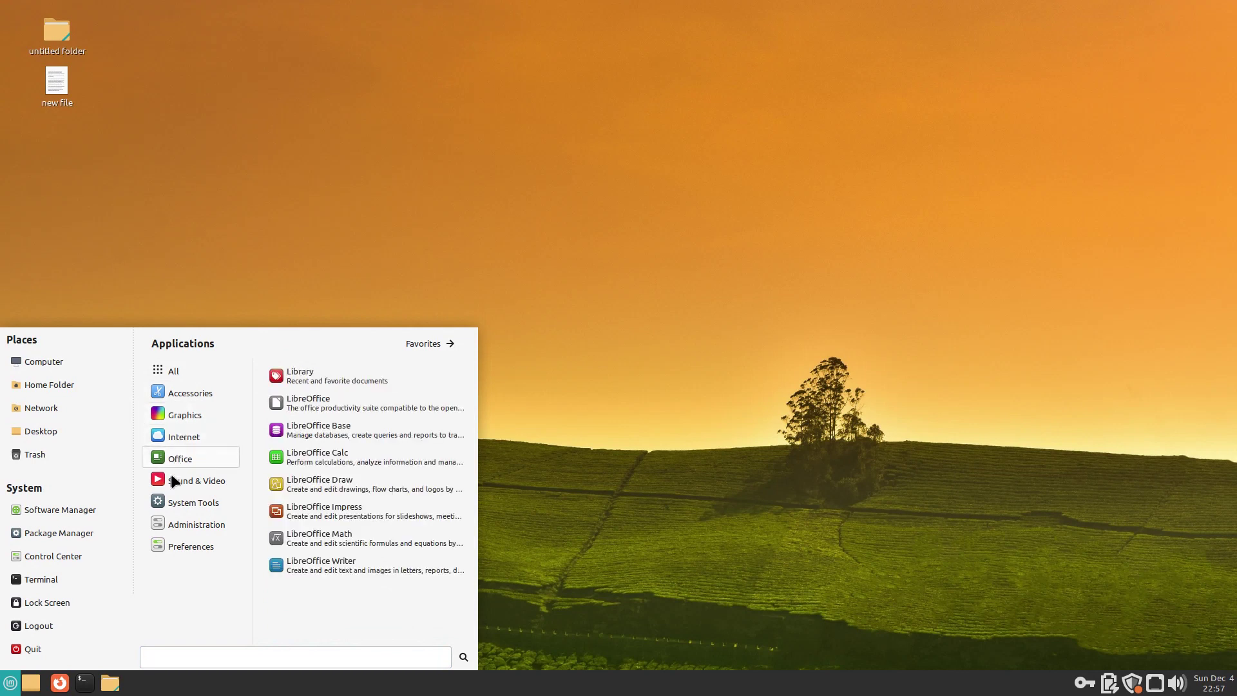
mouse_move(180, 503)
left_click(286, 483)
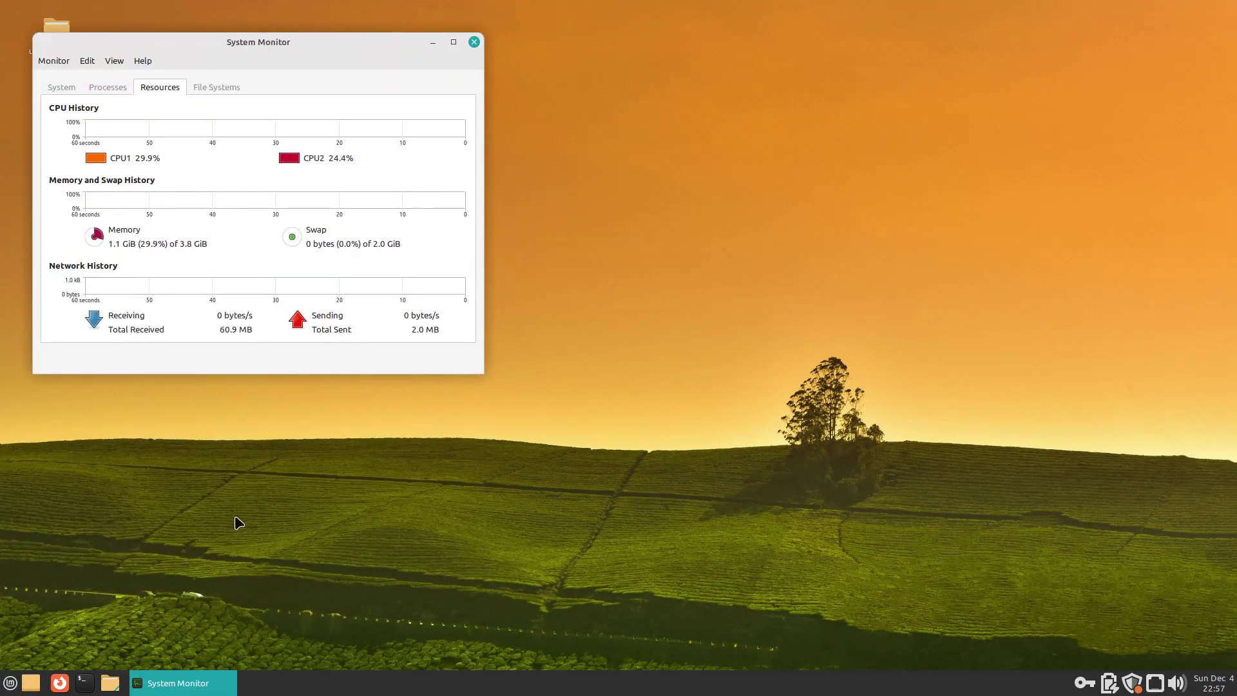
Step: Launch Software Manager from the application menu
left_click(9, 683)
mouse_move(194, 546)
scroll(338, 503, "down", 10)
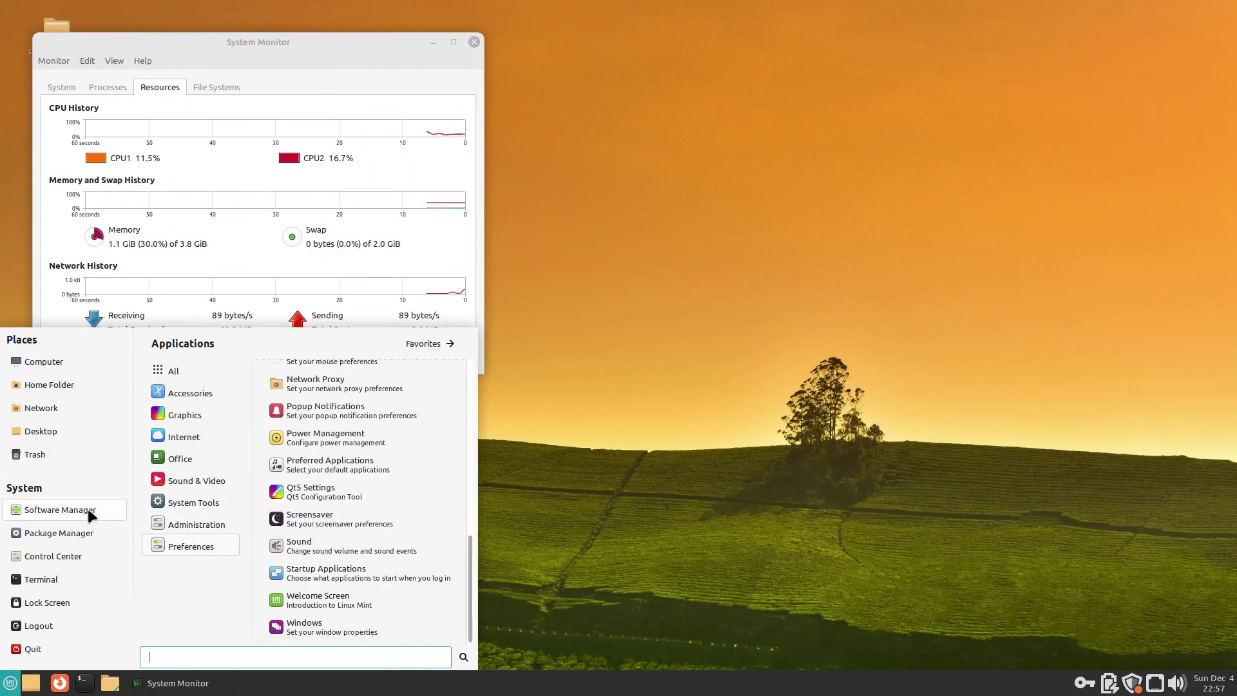
left_click(94, 508)
left_click(10, 684)
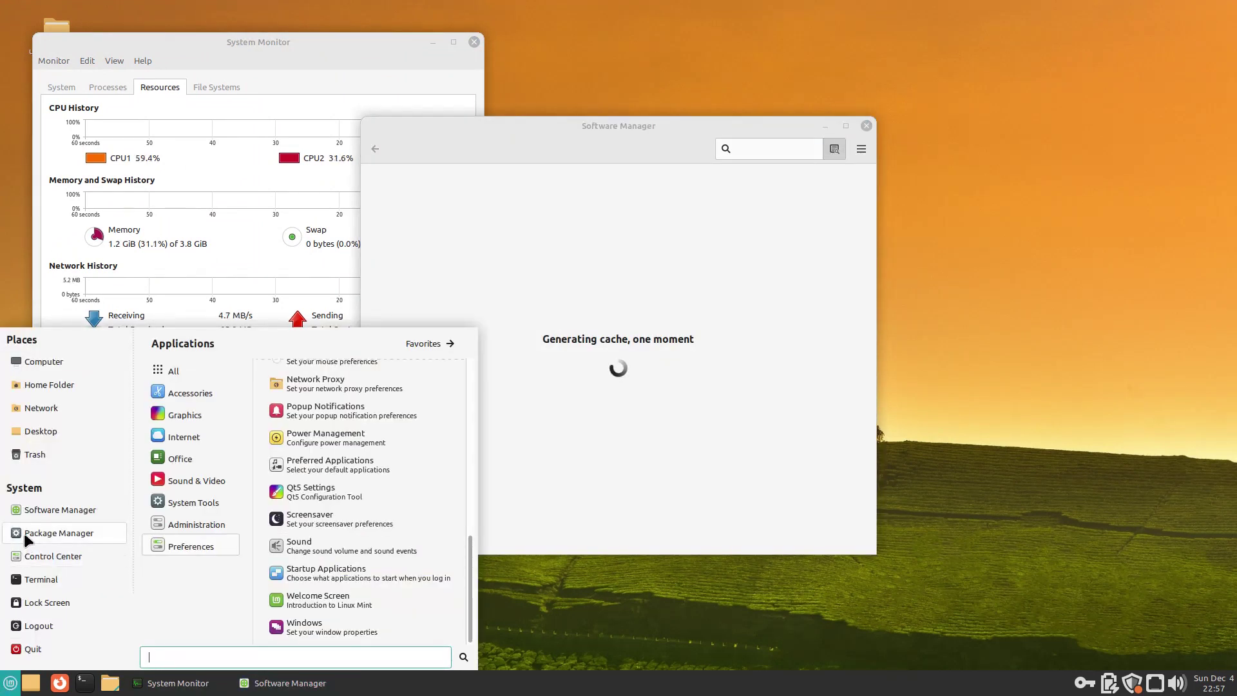
Step: Start Synaptic Package Manager with the administrator password, dismiss the Quick Introduction, then close it
left_click(28, 539)
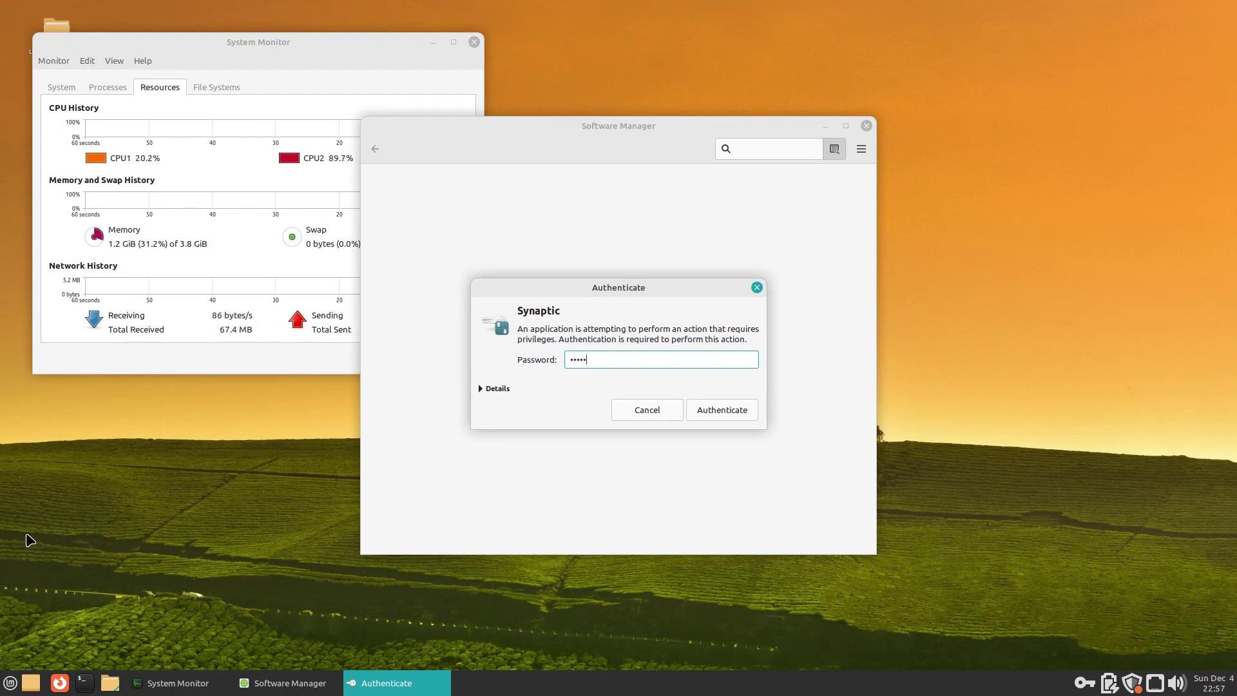
key("Return")
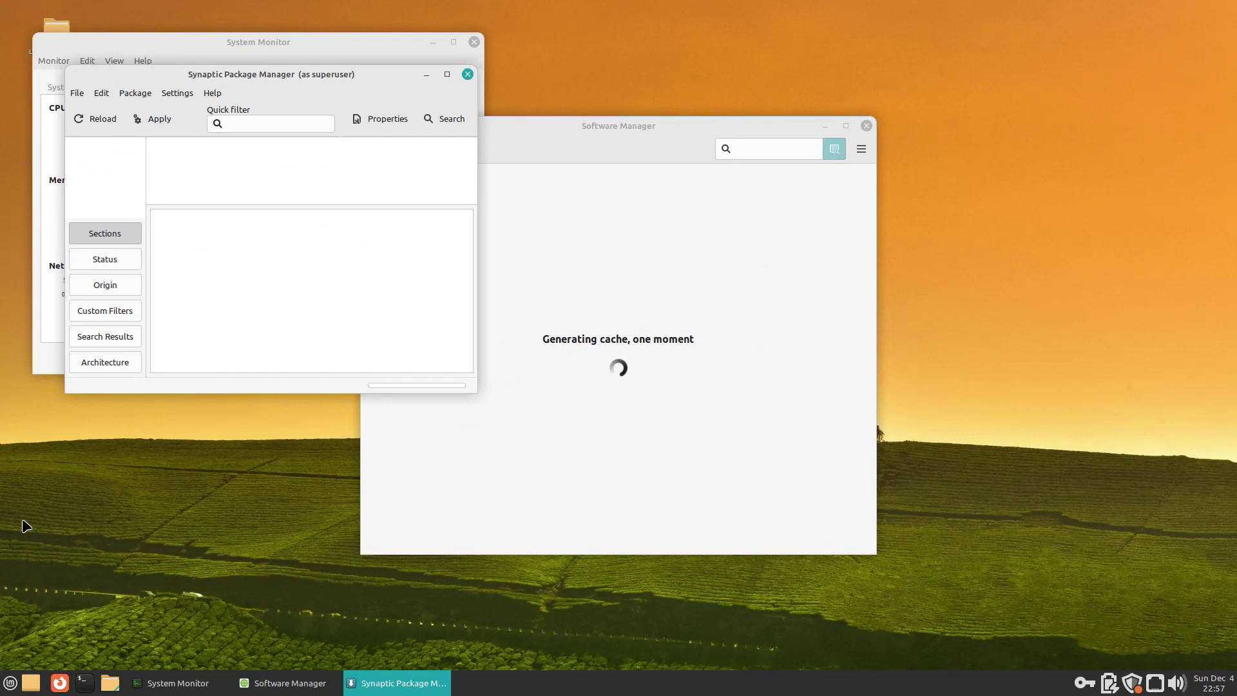
double_click(322, 72)
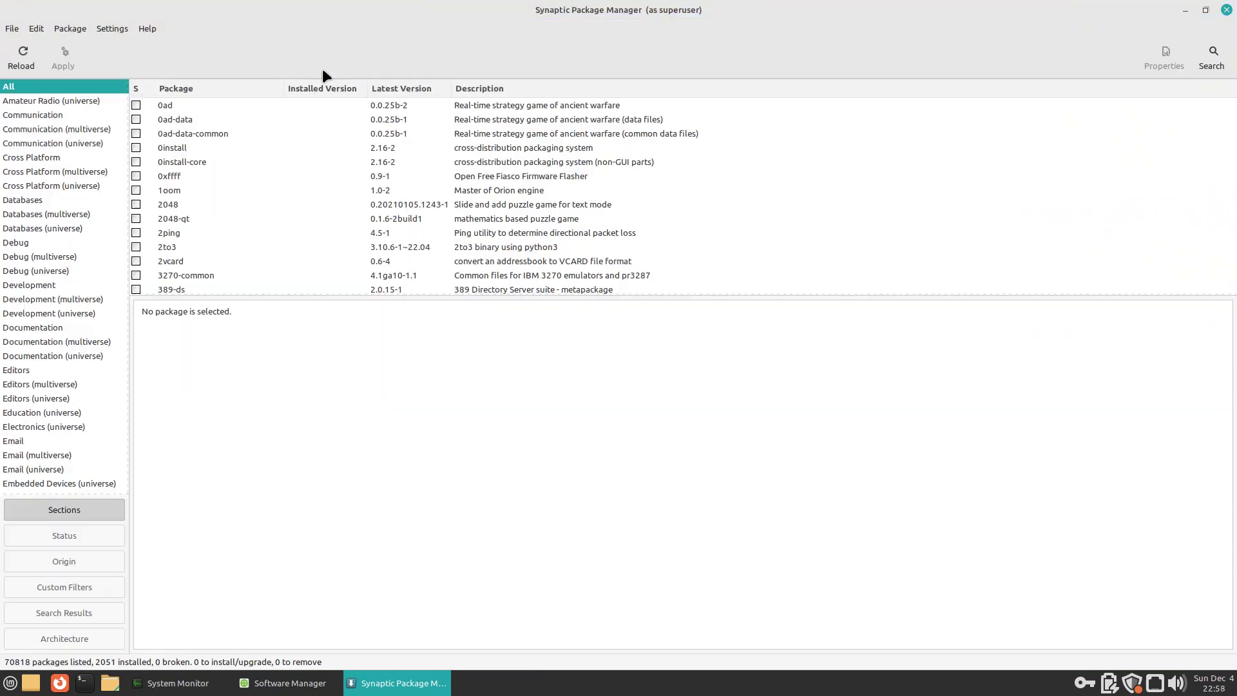
left_click(902, 427)
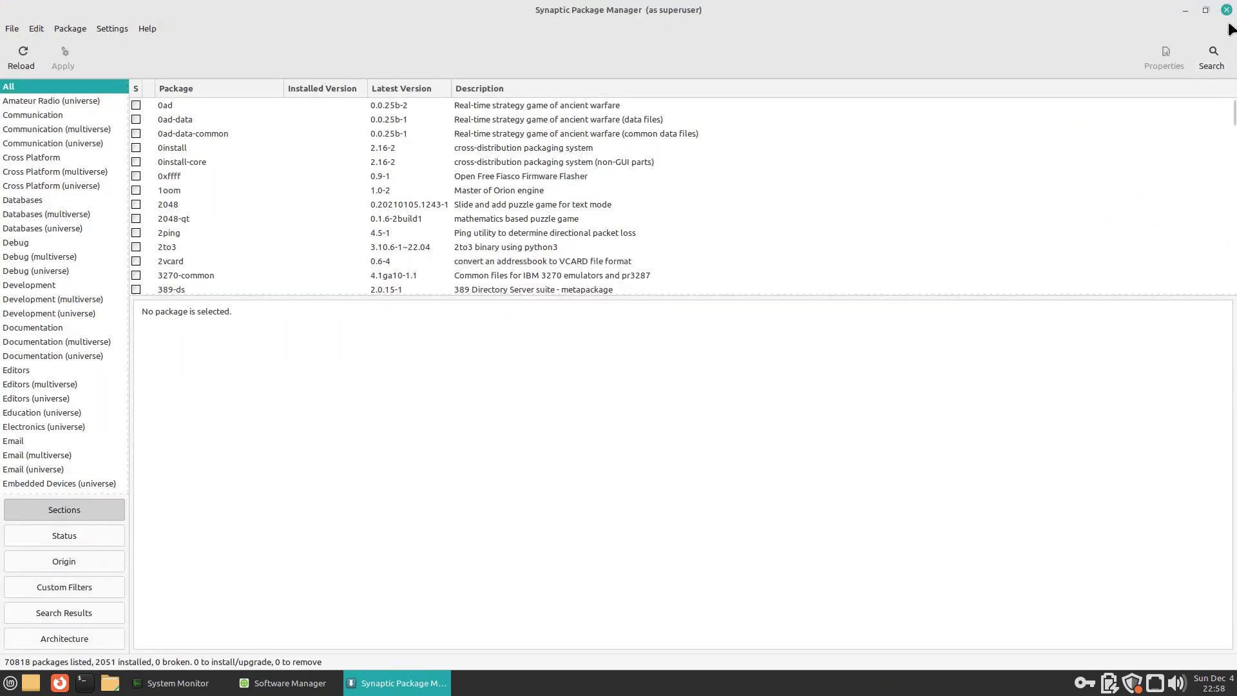
left_click(1225, 11)
Step: Snap Software Manager right, view Supertuxkart's page, close it, and move System Monitor right
left_click_drag(724, 125, 1233, 22)
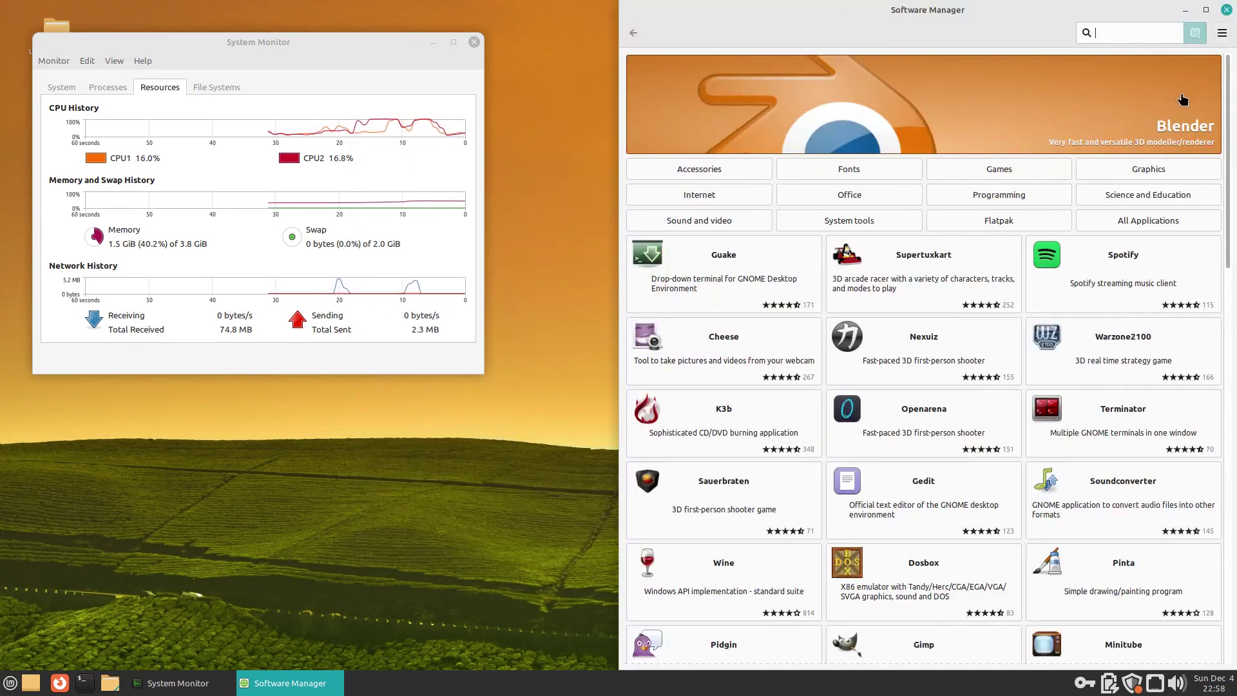
left_click(941, 277)
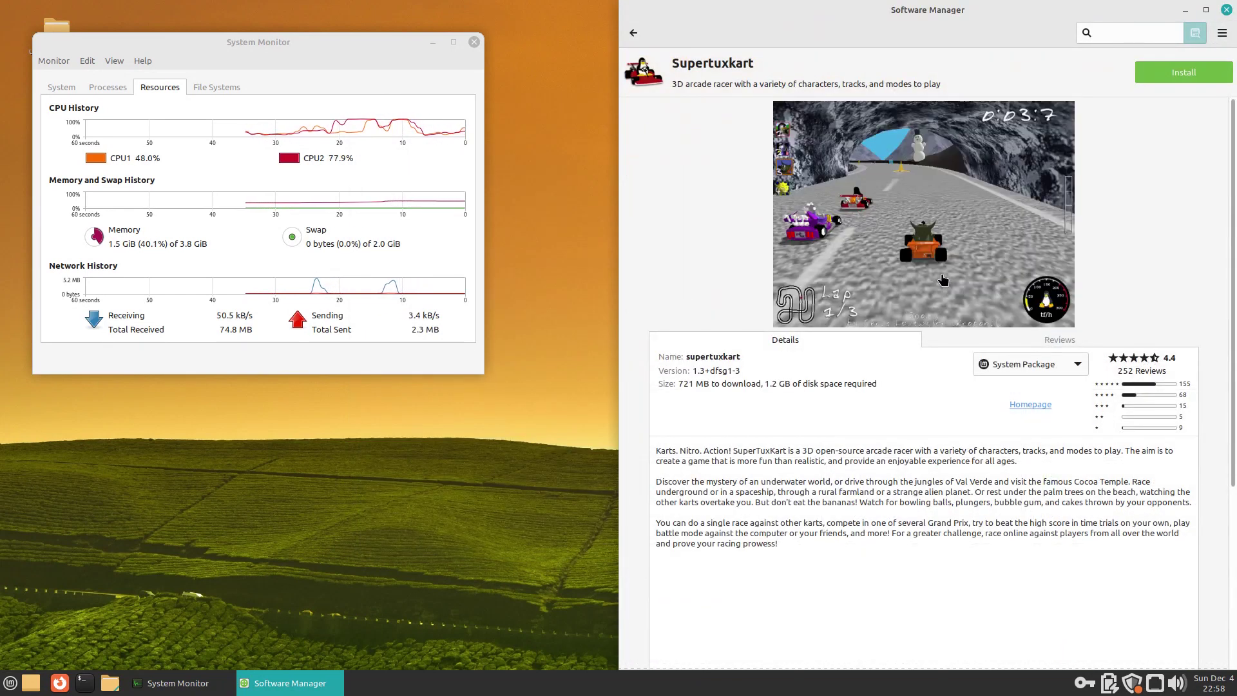
left_click(1226, 9)
left_click_drag(337, 51, 1233, 13)
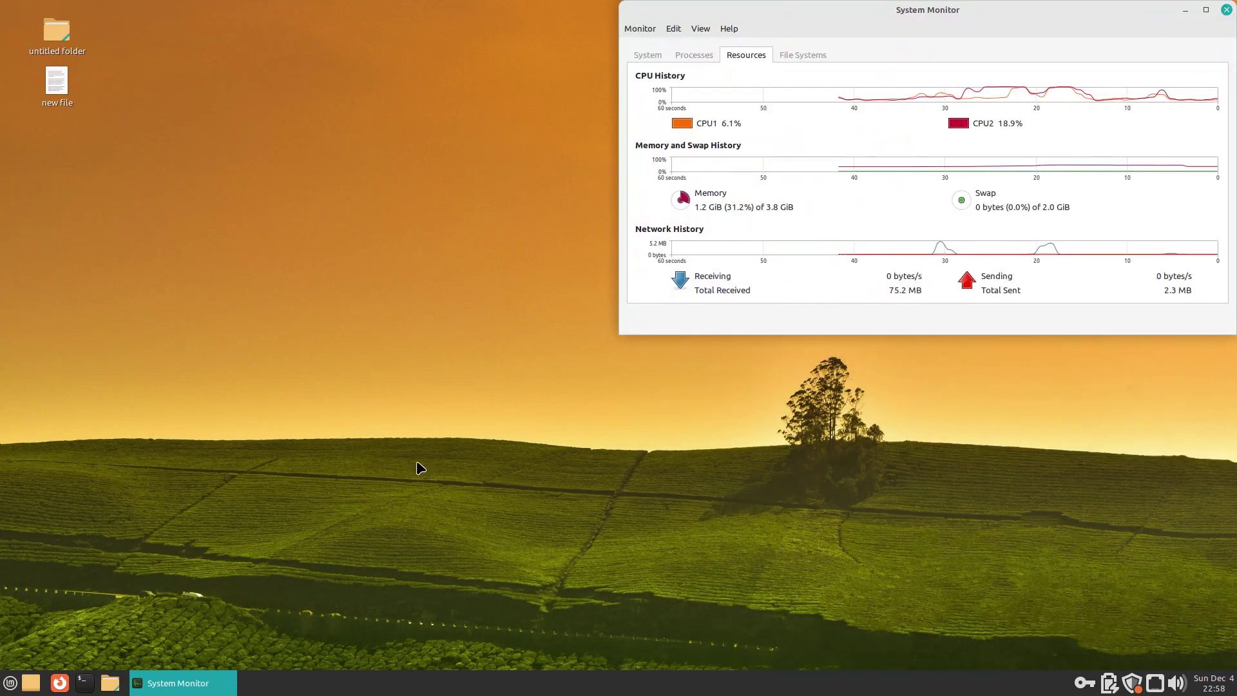
Step: Lock the screen, unlock it with the password, and launch Control Center from the menu
left_click(8, 684)
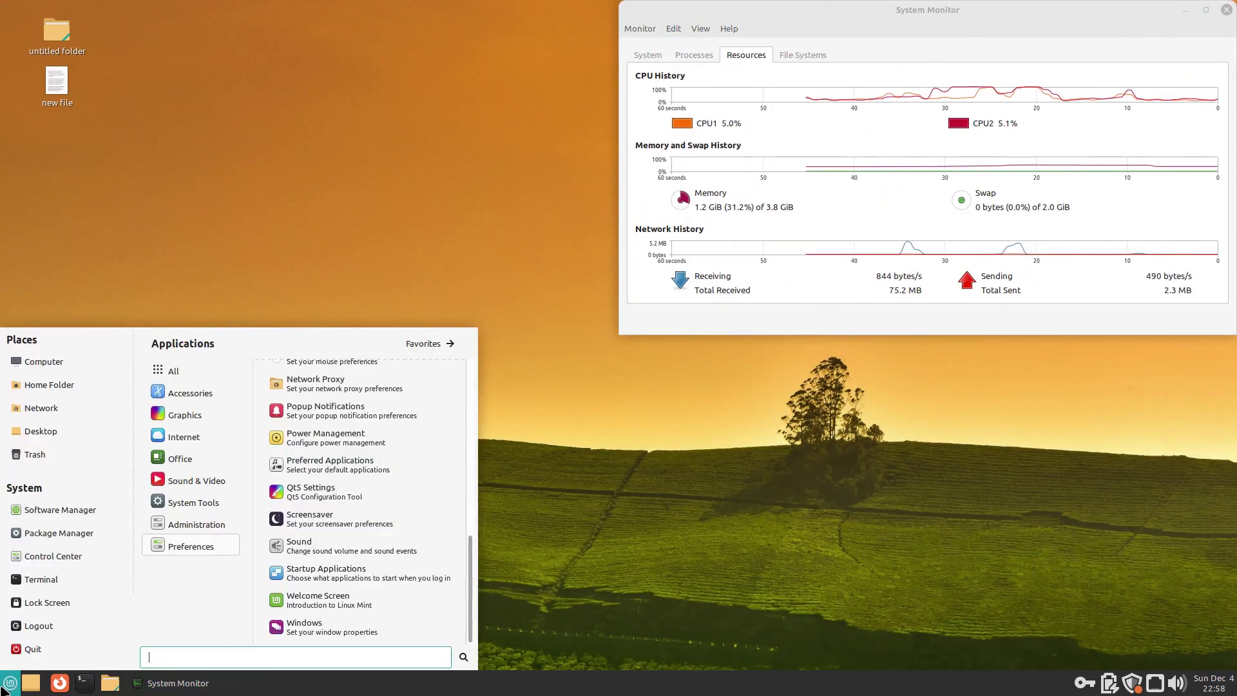
left_click(20, 602)
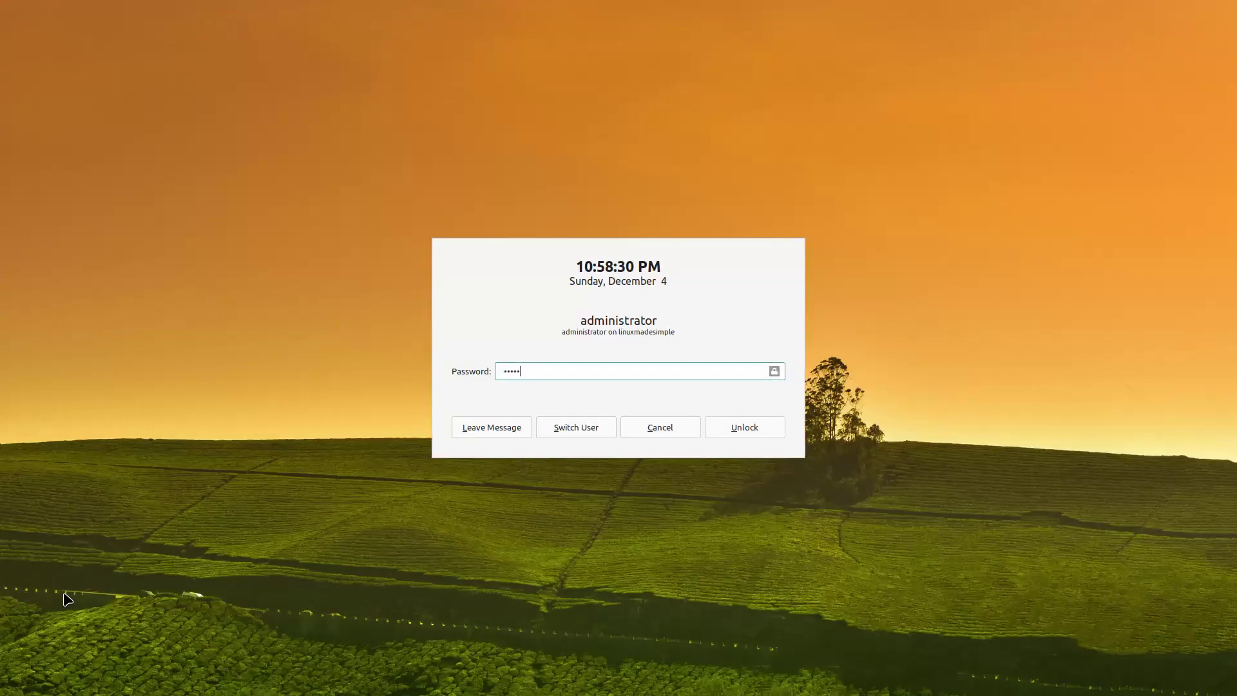
key("Return")
left_click(10, 684)
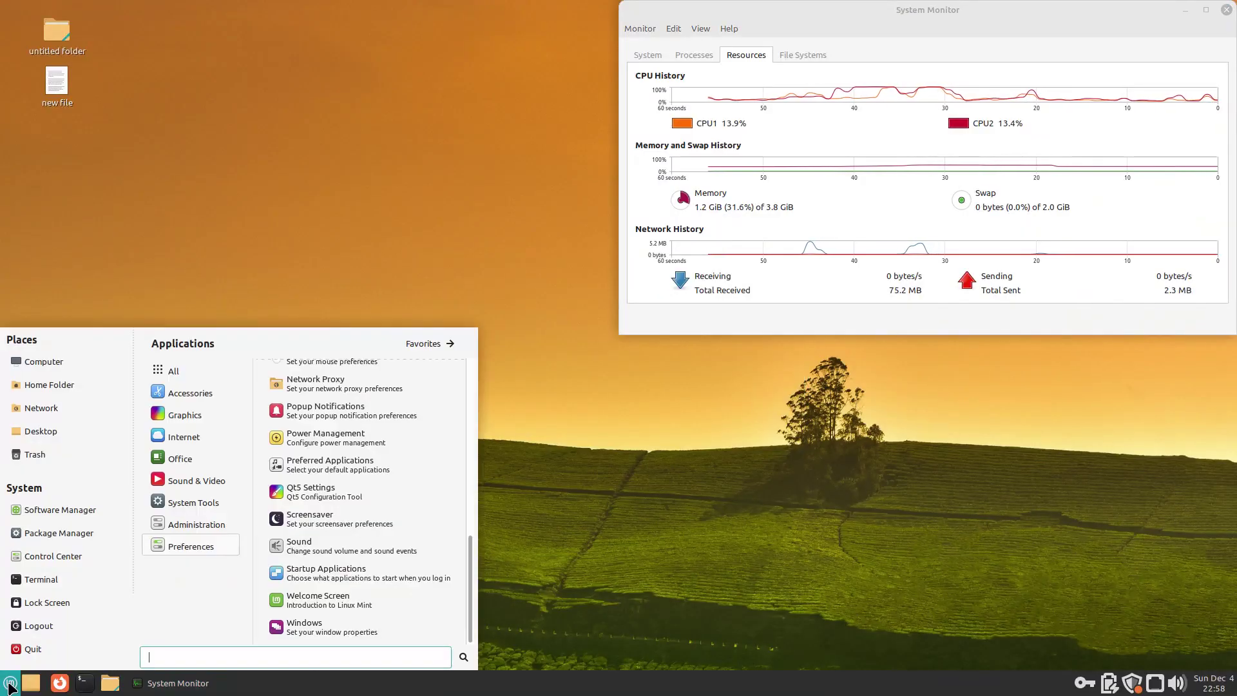
left_click(38, 560)
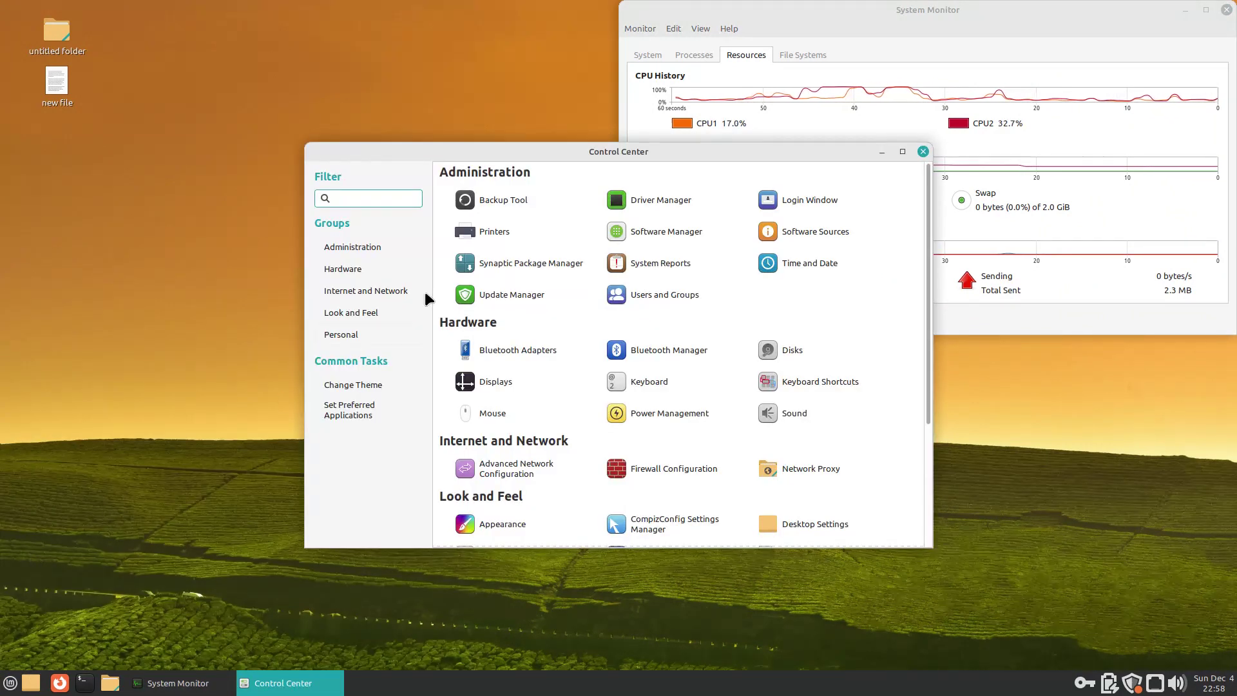
Step: Maximize Control Center, open and close the Backup Tool, and launch Driver Manager
double_click(616, 149)
left_click(216, 60)
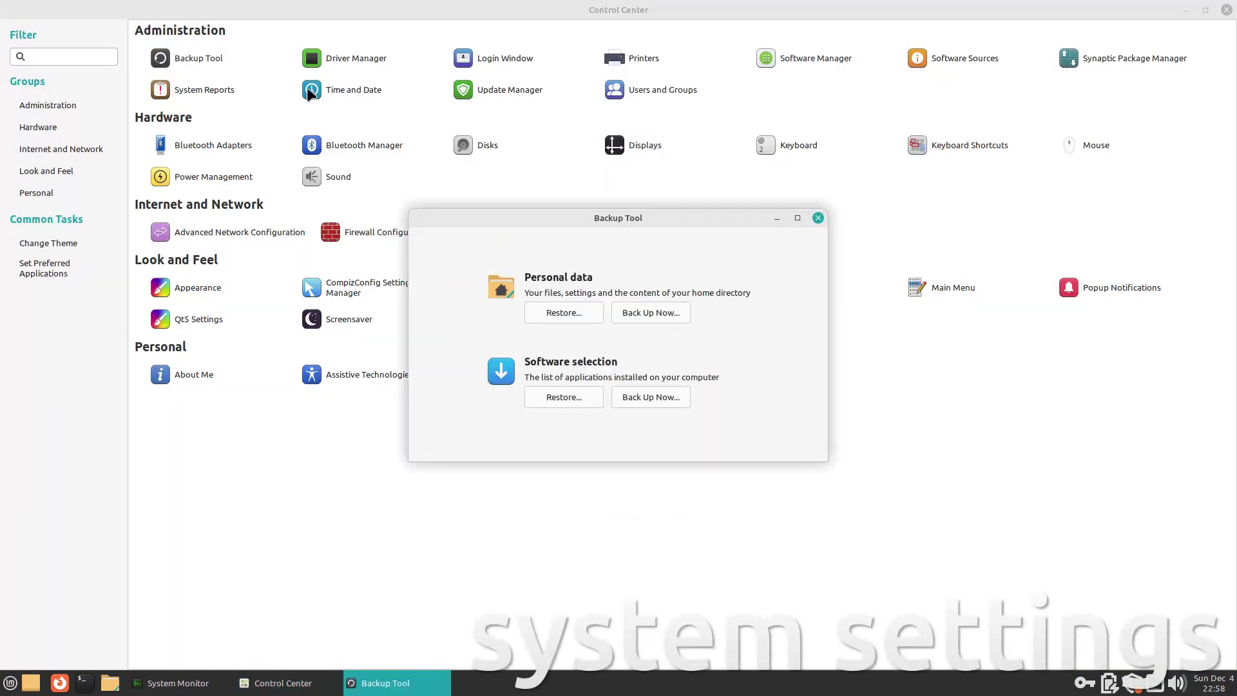
left_click(818, 217)
left_click(359, 58)
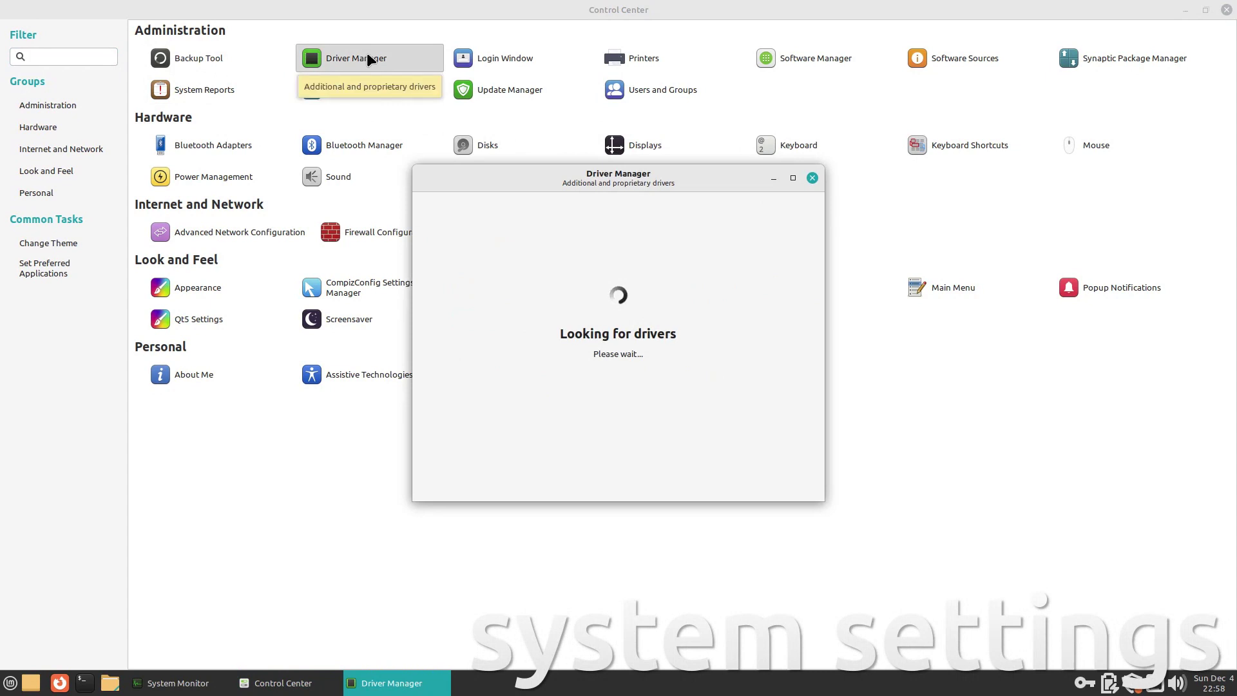
Step: Authenticate into Login Window settings with the account password, view its Users and Settings pages, then close it
left_click(471, 59)
type("****")
key("Return")
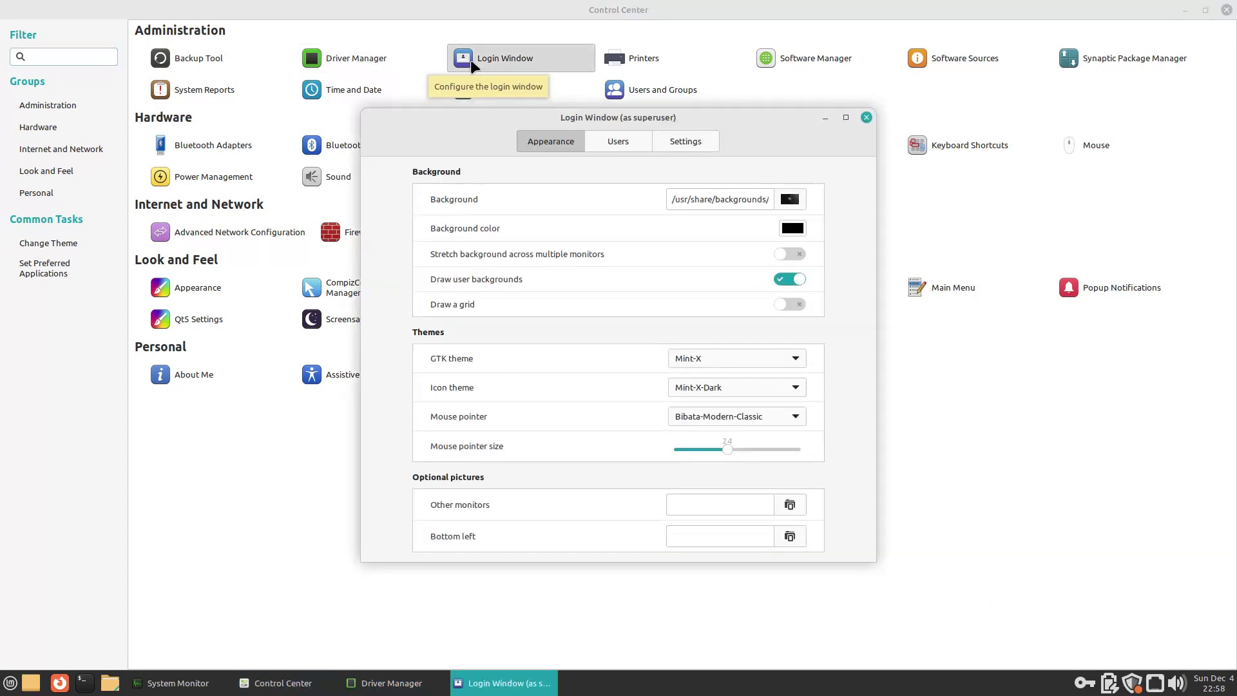
left_click(618, 141)
left_click(685, 141)
left_click(866, 117)
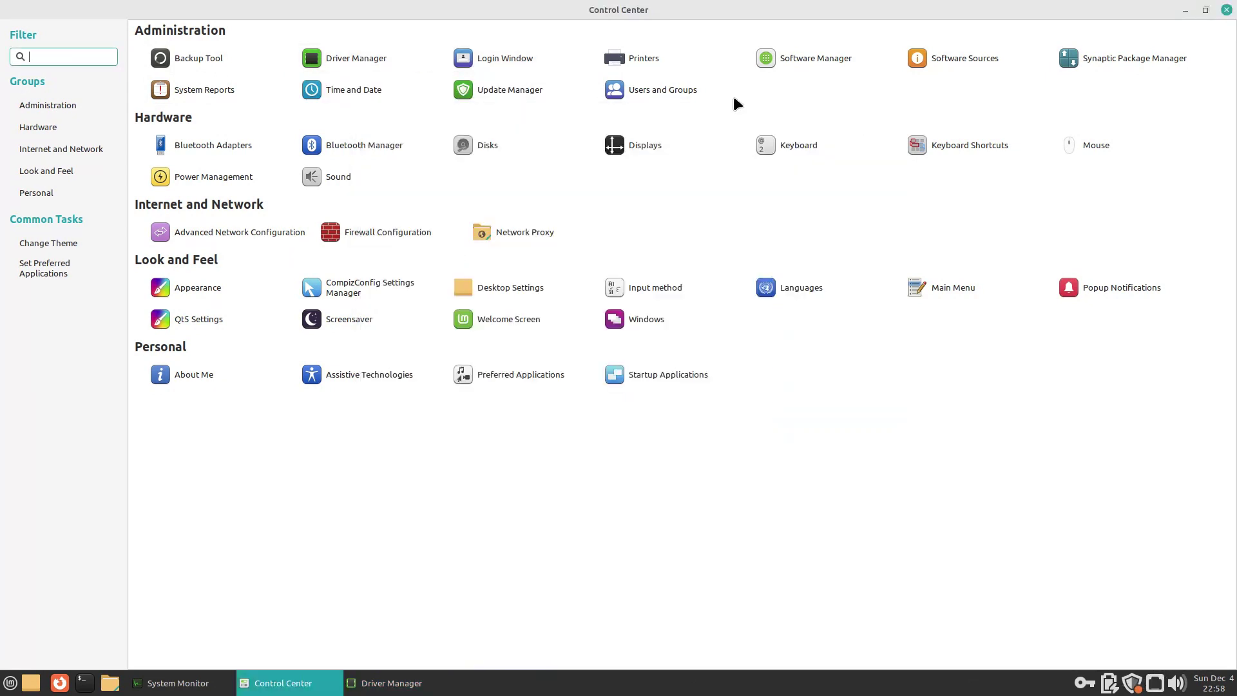
Step: Open Printers, start adding a printer, cancel it, and close the printer settings
left_click(647, 57)
left_click(618, 360)
left_click(818, 204)
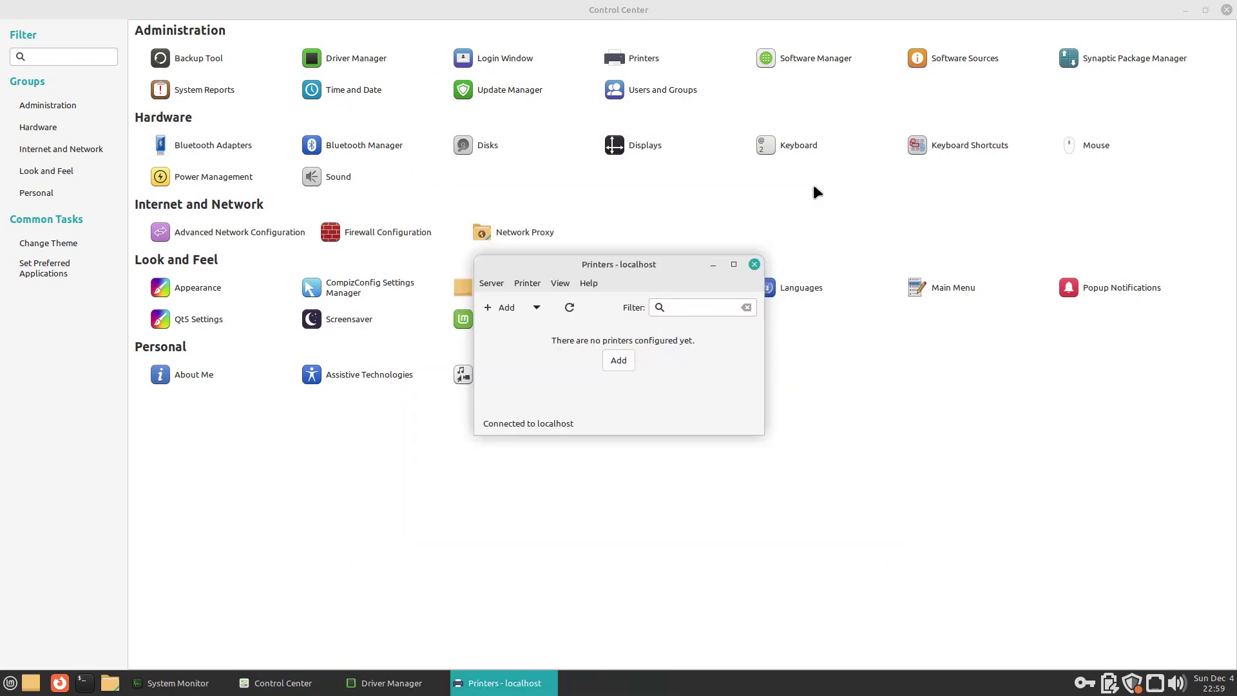
left_click(754, 264)
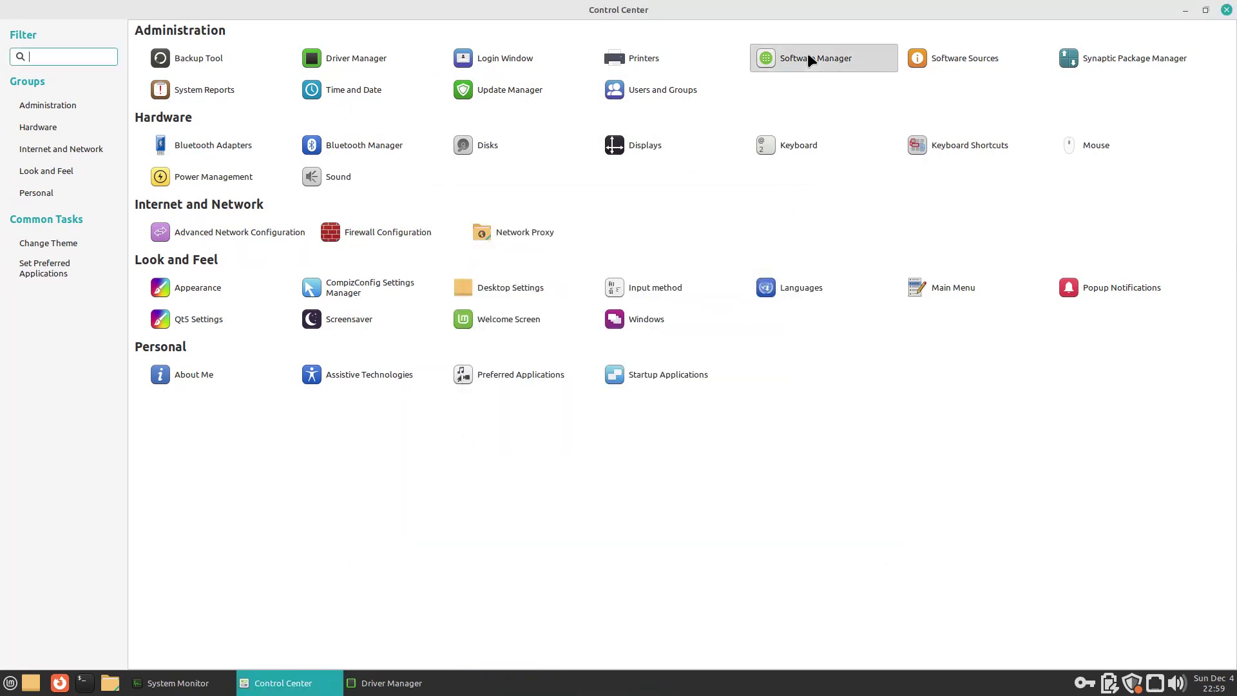
Step: Close Software Manager, then browse Software Sources' PPAs, Additional Repositories, Authentication Keys and Maintenance pages
left_click(806, 57)
key("alt+F4")
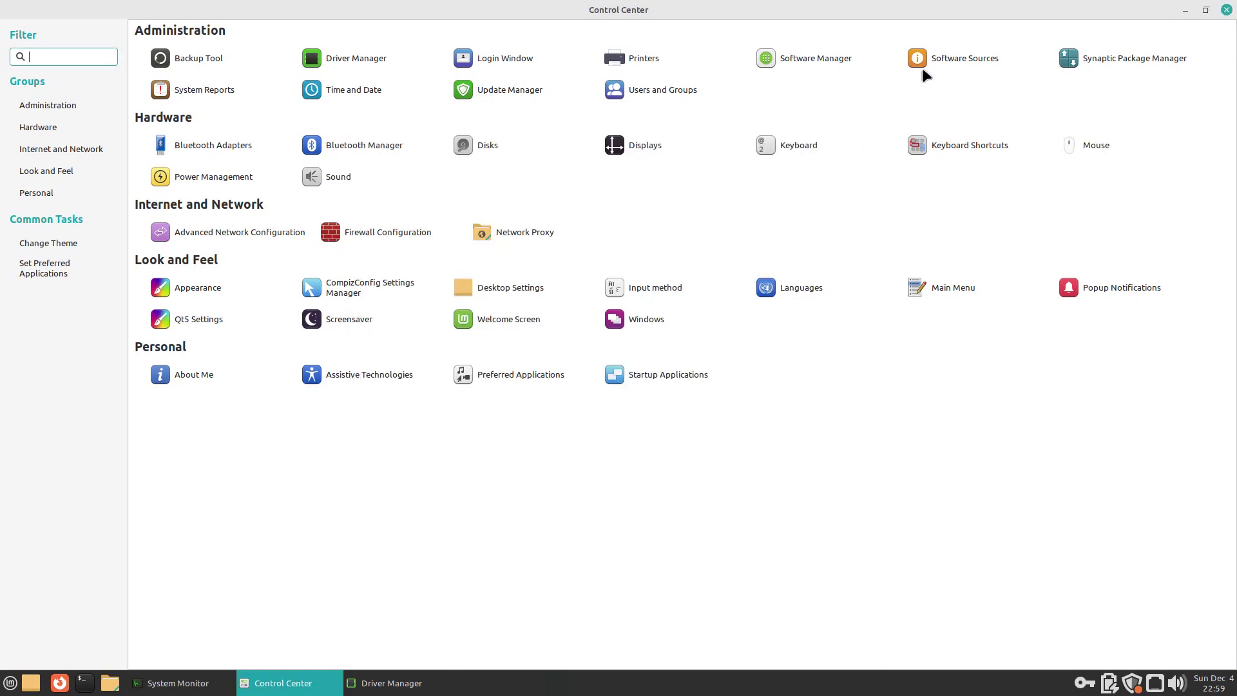
left_click(934, 57)
key("Return")
left_click(391, 220)
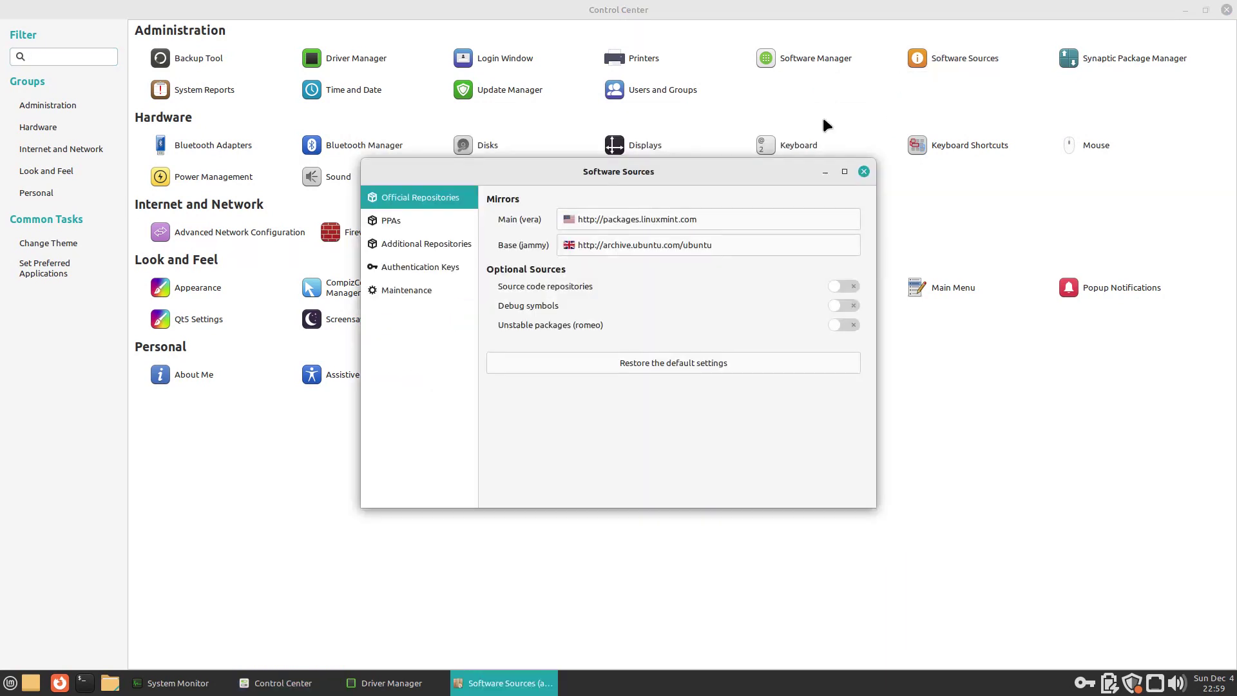
left_click(426, 244)
left_click(420, 267)
left_click(426, 290)
left_click(862, 170)
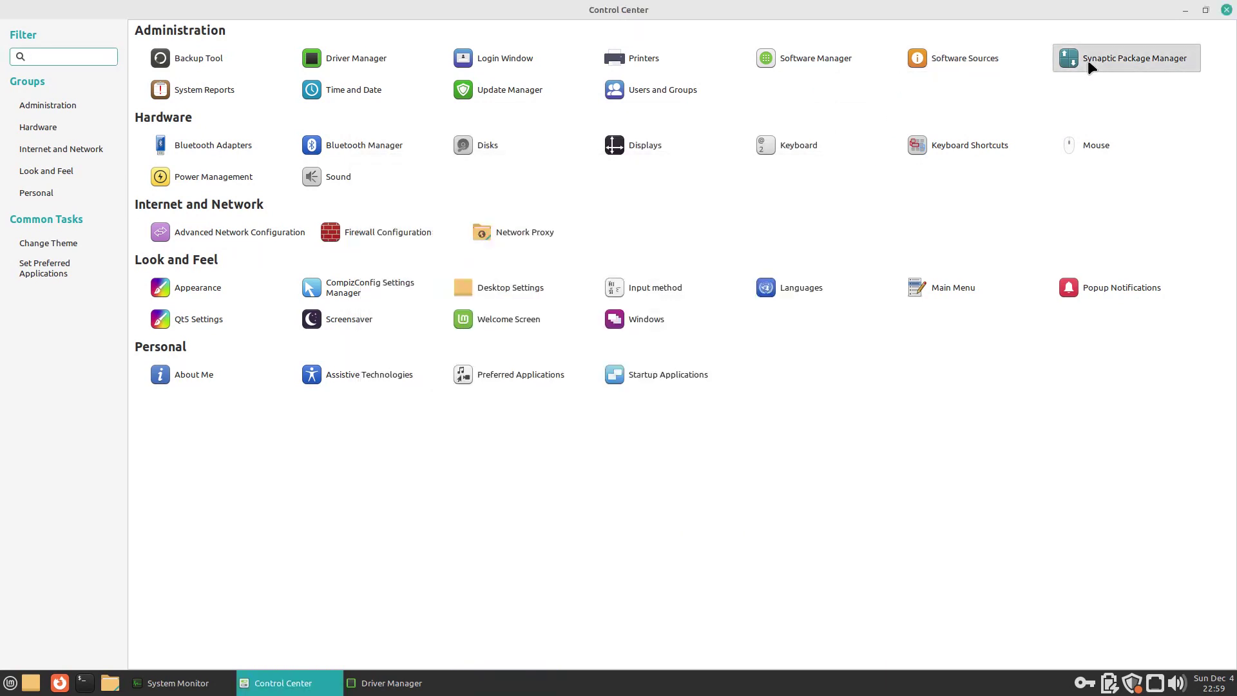
Step: Launch Synaptic Package Manager with the account password, then close it
left_click(1087, 60)
type("*****")
key("Return")
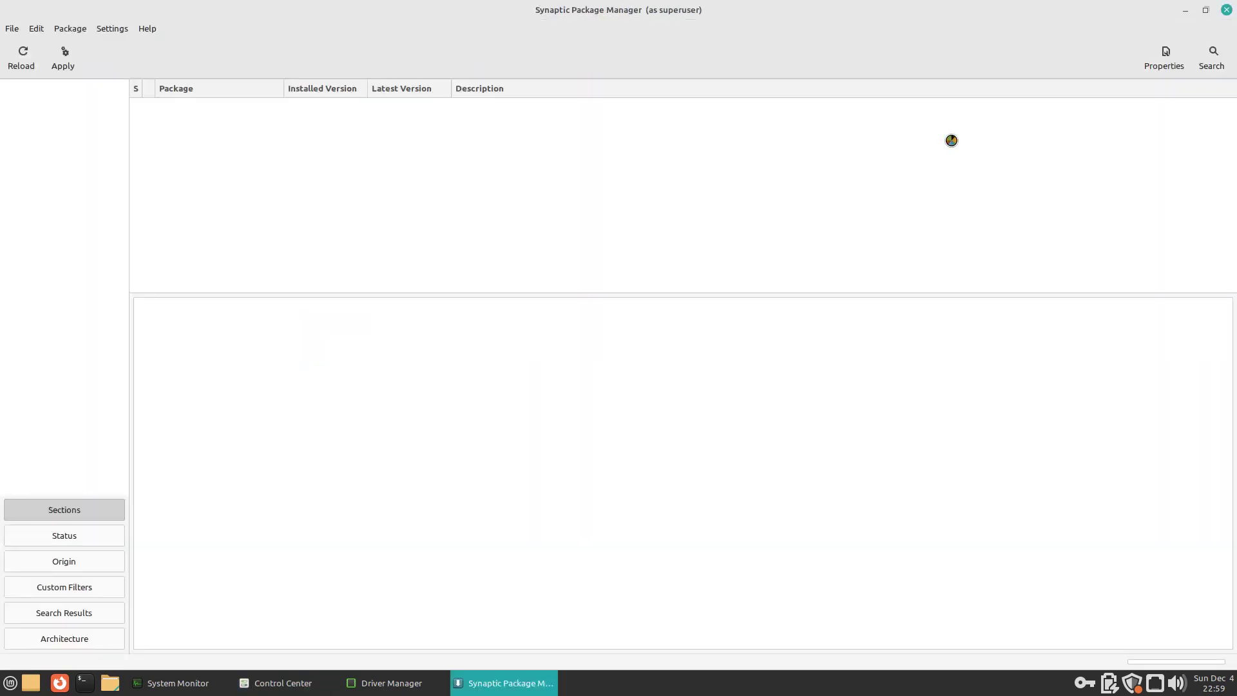
left_click(1226, 11)
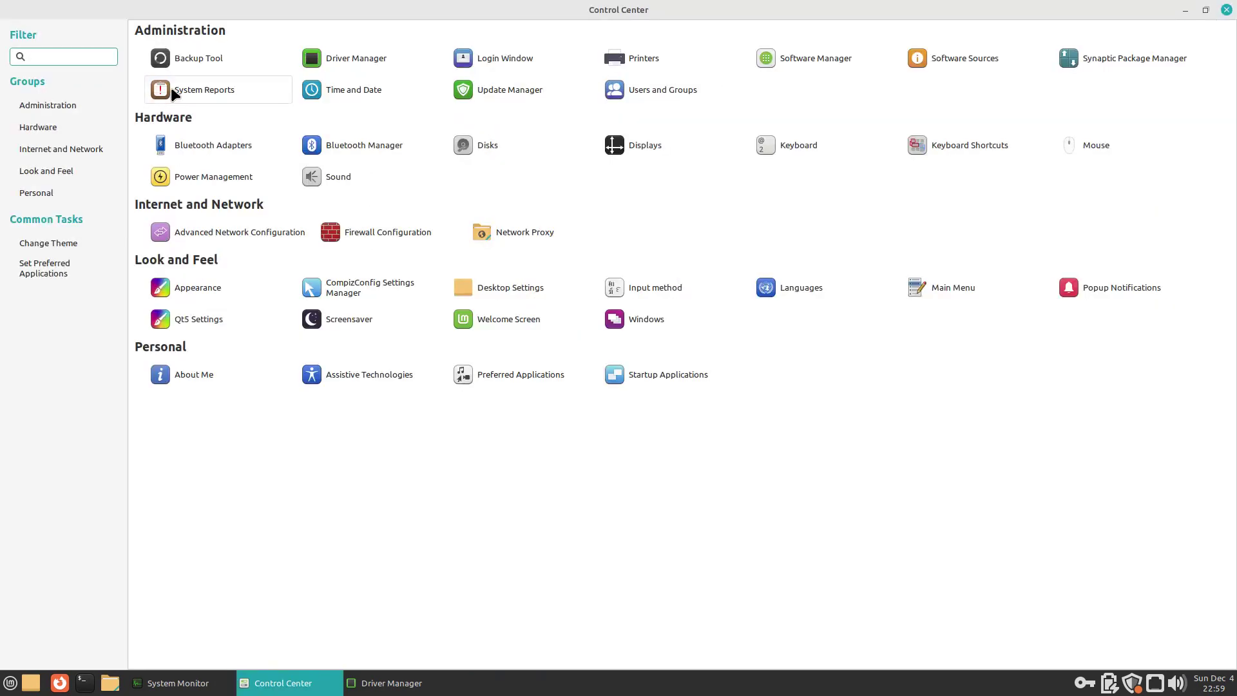
Step: View System Reports' System information and Crash reports pages, then close it
left_click(184, 90)
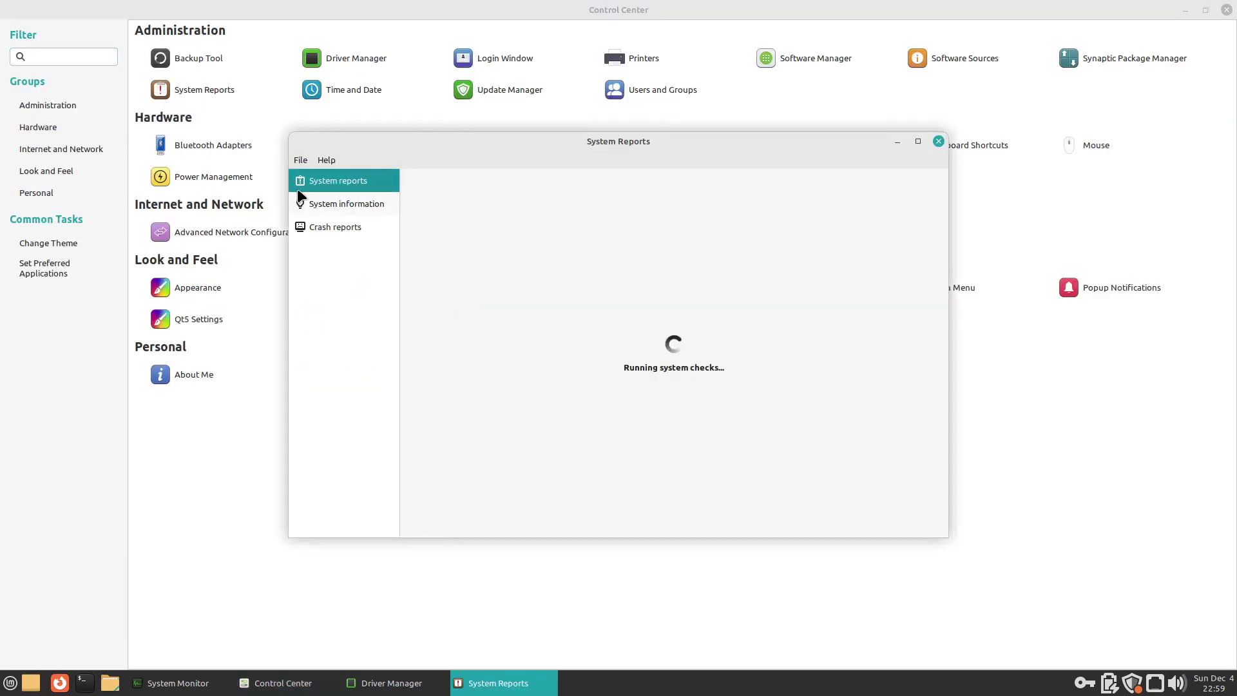
left_click(341, 203)
left_click(335, 227)
left_click(938, 141)
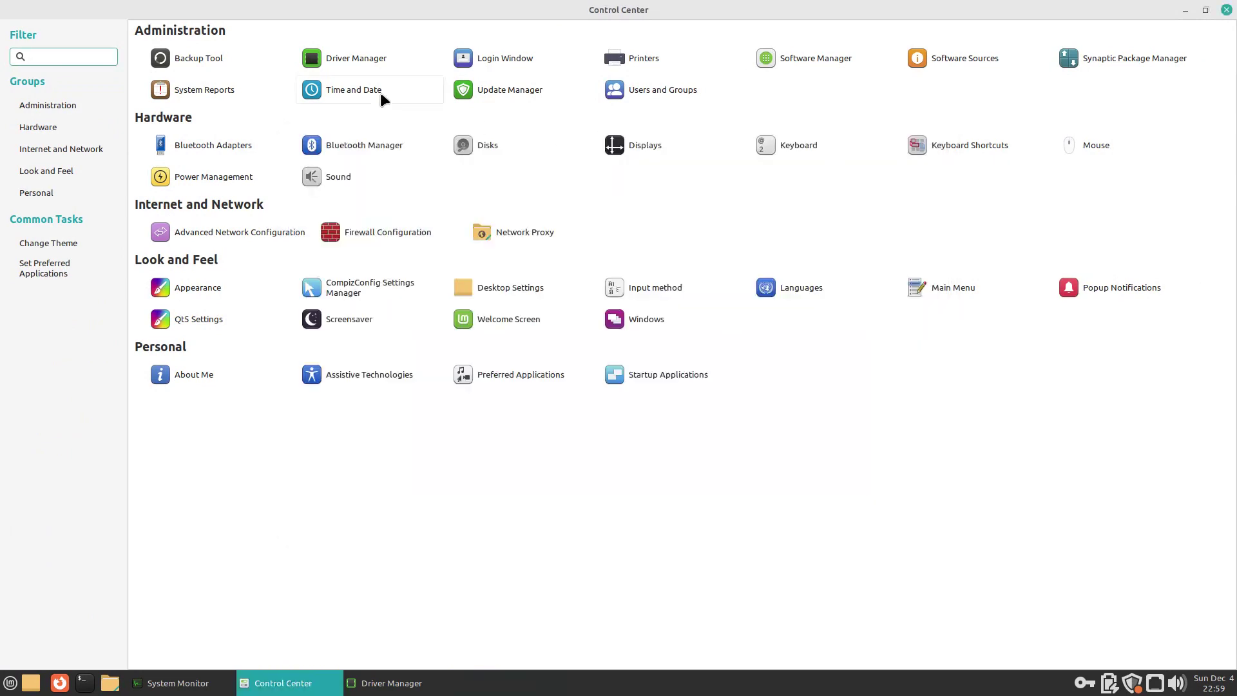
Step: Unlock Time and Date with the account password, view the time zone map, then close it
left_click(373, 91)
left_click(655, 372)
type("****")
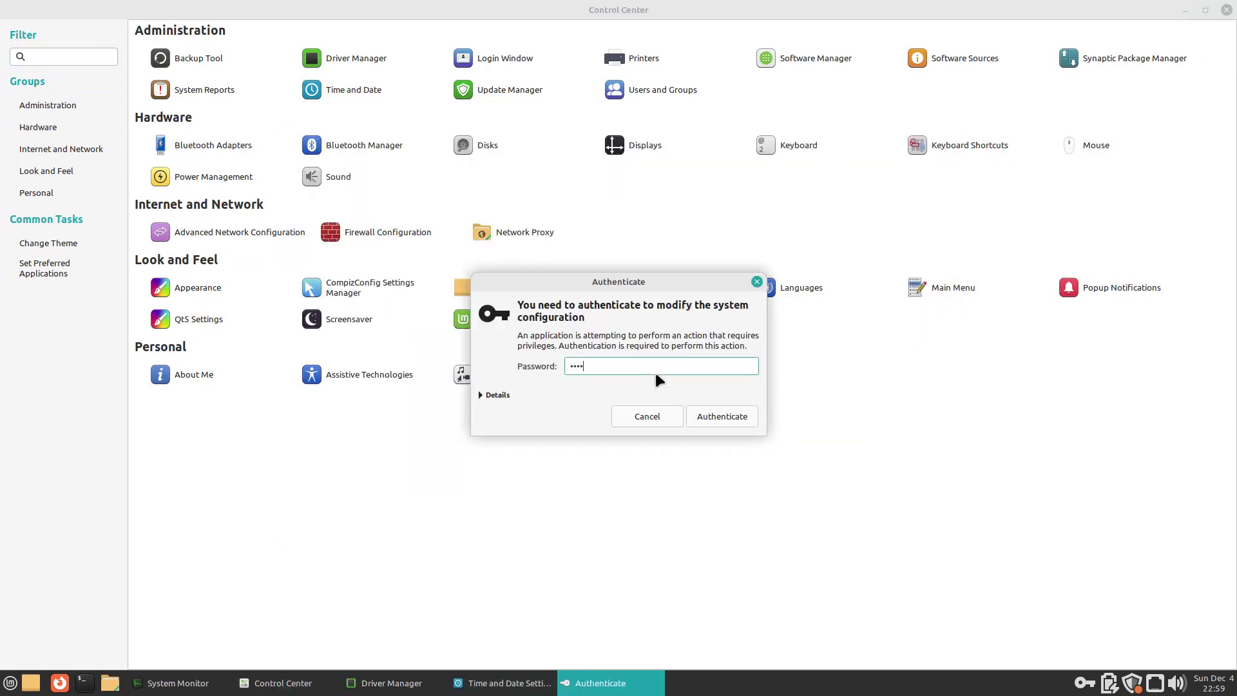
key("Return")
left_click(639, 318)
left_click(777, 215)
left_click(734, 294)
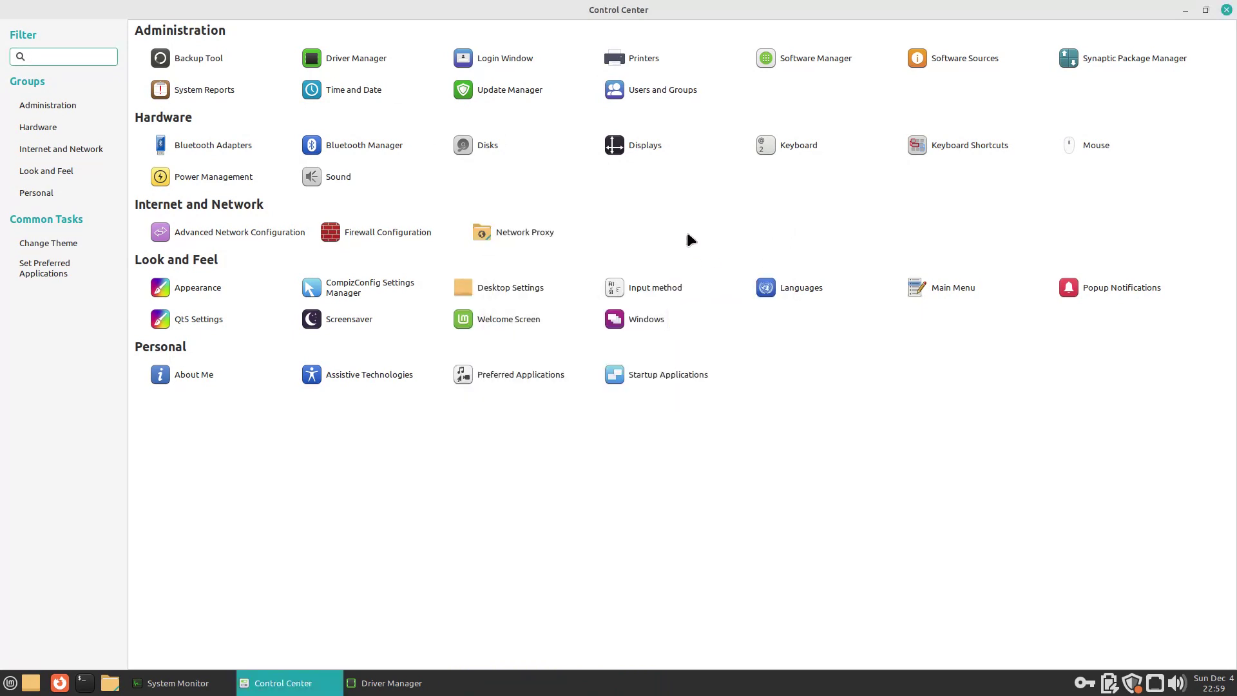
Step: Let Update Manager check for updates, then close it
left_click(508, 90)
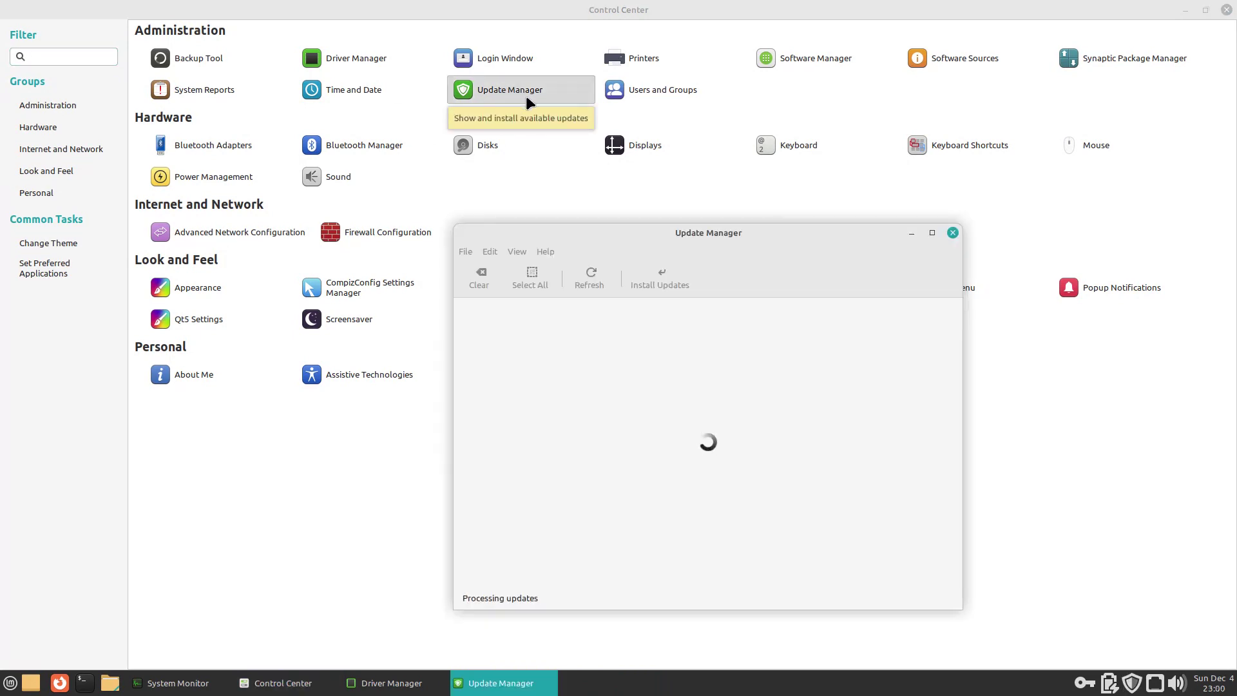
left_click(952, 233)
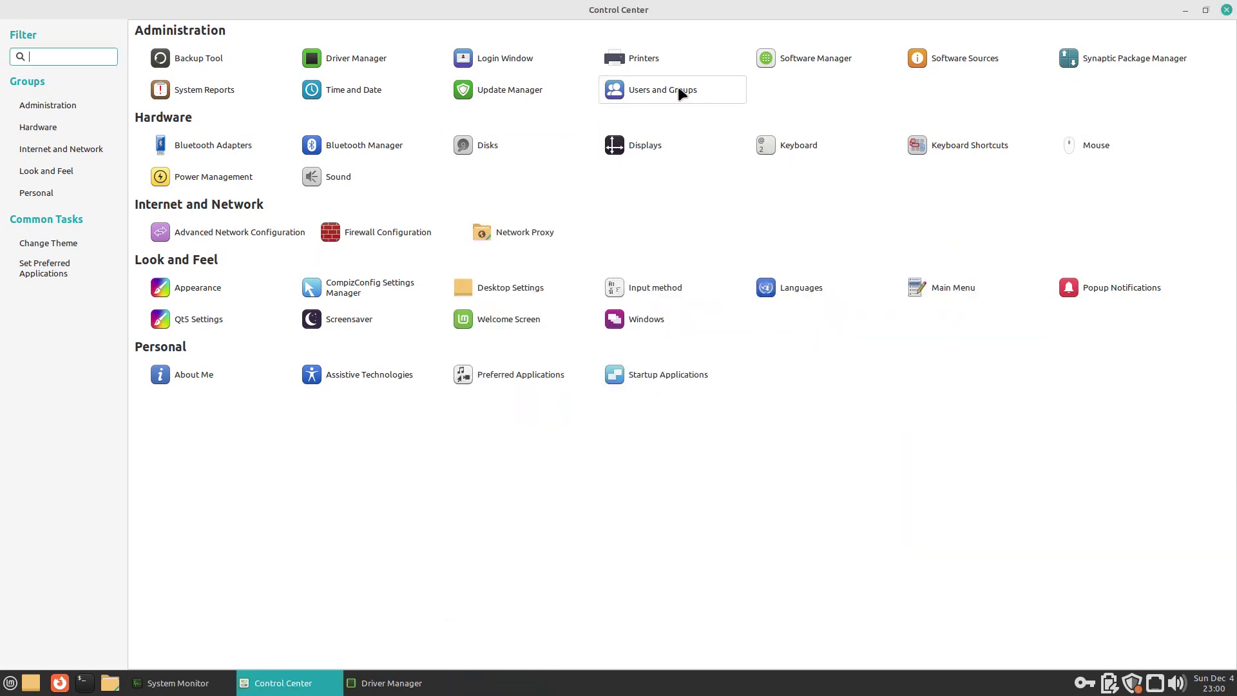
left_click(677, 88)
Step: Close Users and Groups, then view Bluetooth Adapters and Bluetooth Devices, closing each
left_click(817, 206)
left_click(248, 144)
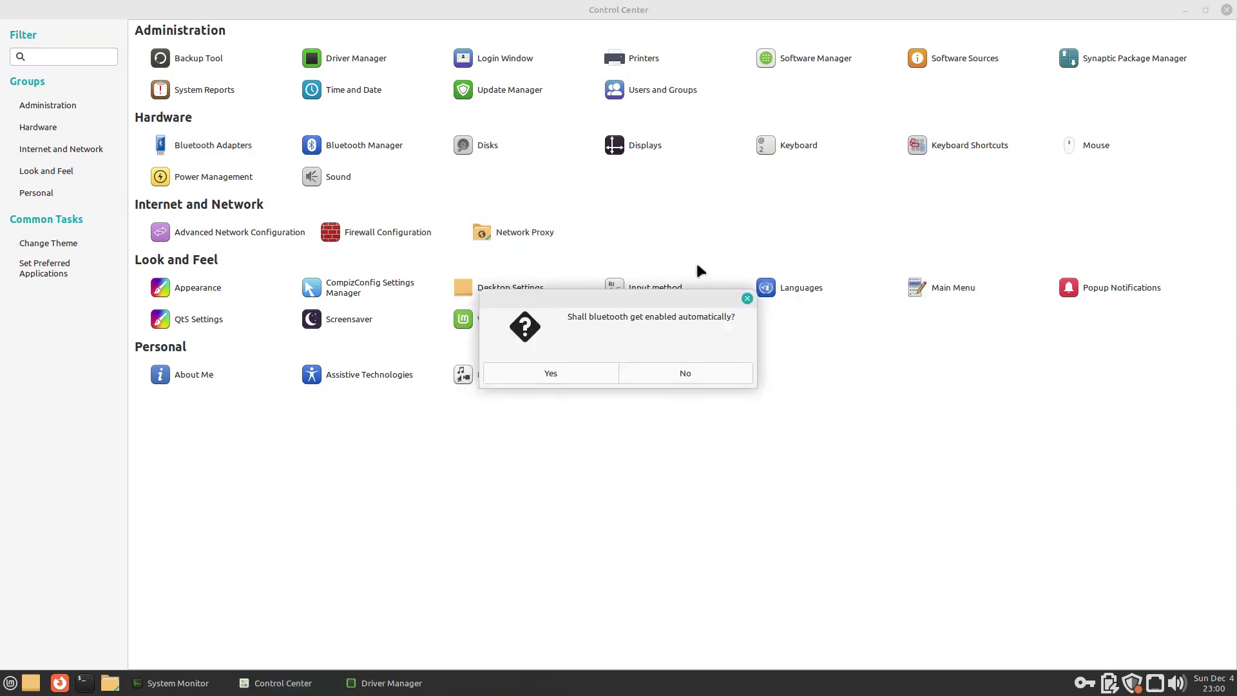
left_click(747, 296)
left_click(376, 148)
left_click(769, 222)
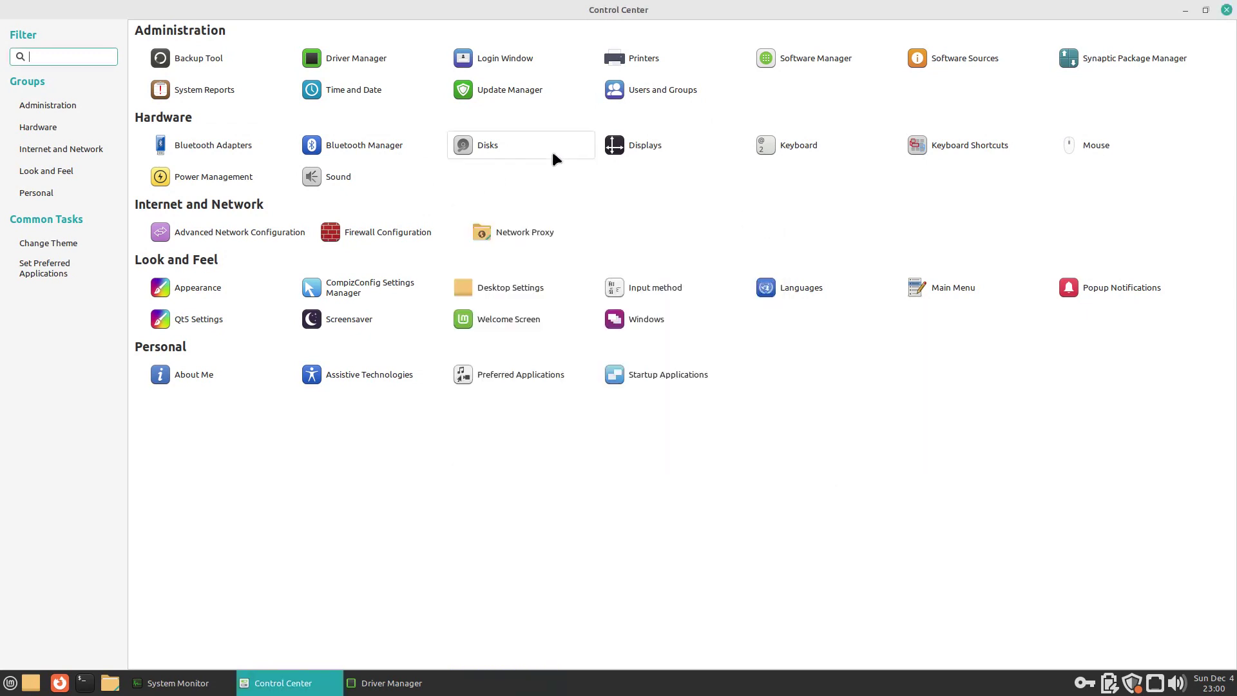
Step: Open and close the Disks tool and the Monitor preferences
left_click(487, 145)
left_click(889, 150)
left_click(660, 145)
left_click(765, 190)
Step: View Keyboard's Layouts, Mouse Keys and Typing Break tabs, then check Keyboard Shortcuts, closing both
left_click(799, 145)
left_click(564, 193)
left_click(660, 194)
left_click(721, 194)
left_click(753, 166)
left_click(952, 145)
left_click(813, 173)
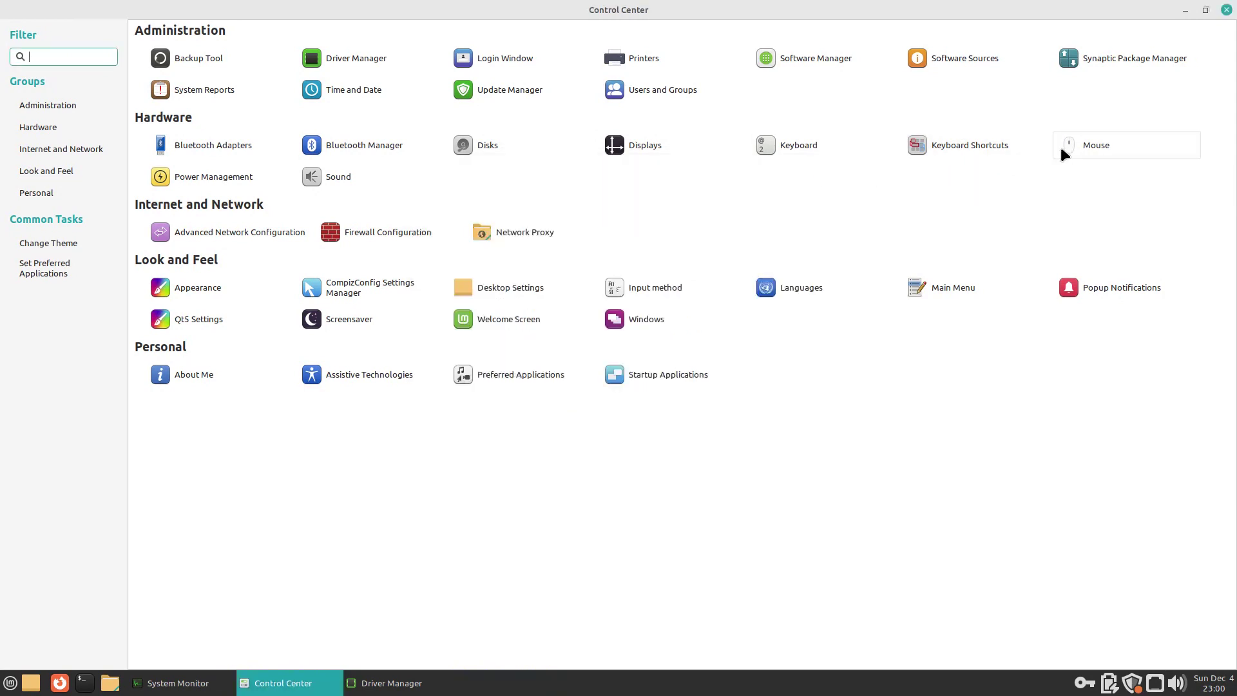
Step: Close Mouse preferences, then view Power Management's On Battery Power and General tabs
left_click(1069, 146)
left_click(770, 121)
left_click(213, 177)
left_click(595, 242)
left_click(659, 243)
left_click(745, 215)
Step: Browse Sound preferences' Hardware, Input, Output and Applications tabs, then close it
left_click(335, 177)
left_click(536, 263)
left_click(579, 263)
left_click(617, 264)
left_click(669, 264)
left_click(791, 209)
Step: Close Network Connections, then run the Gufw firewall with the password and view its About box
left_click(238, 233)
key("alt+F4")
left_click(377, 228)
type("1234")
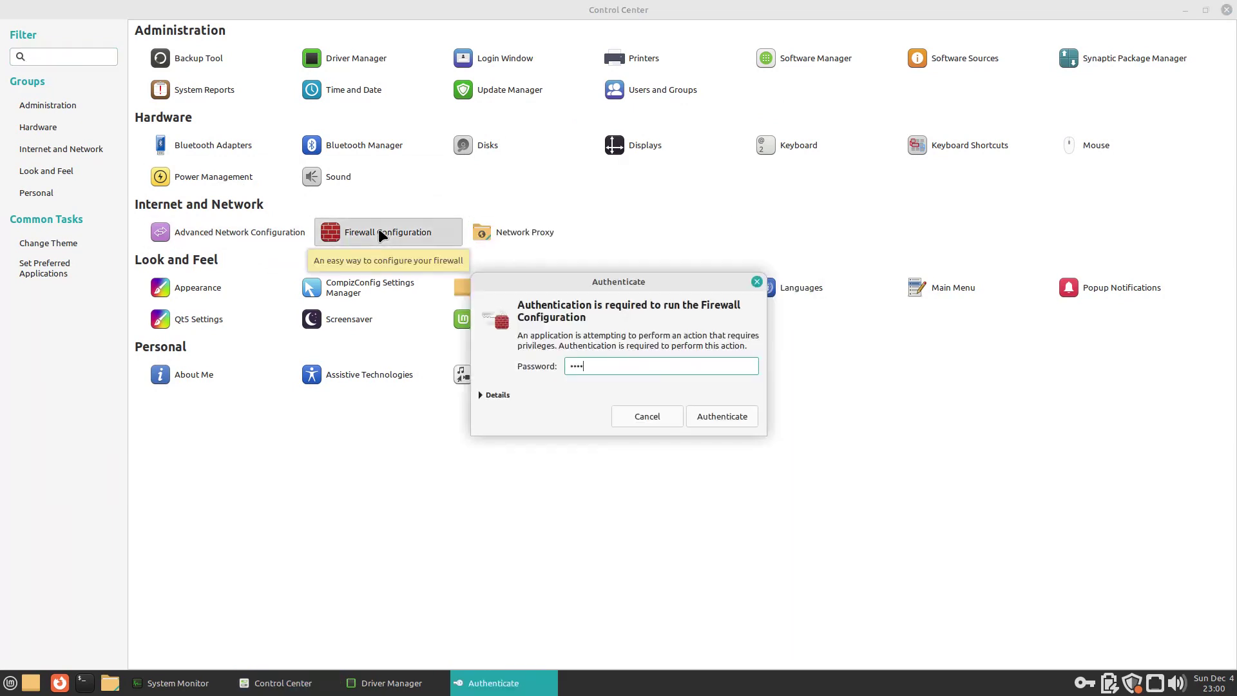
key("Return")
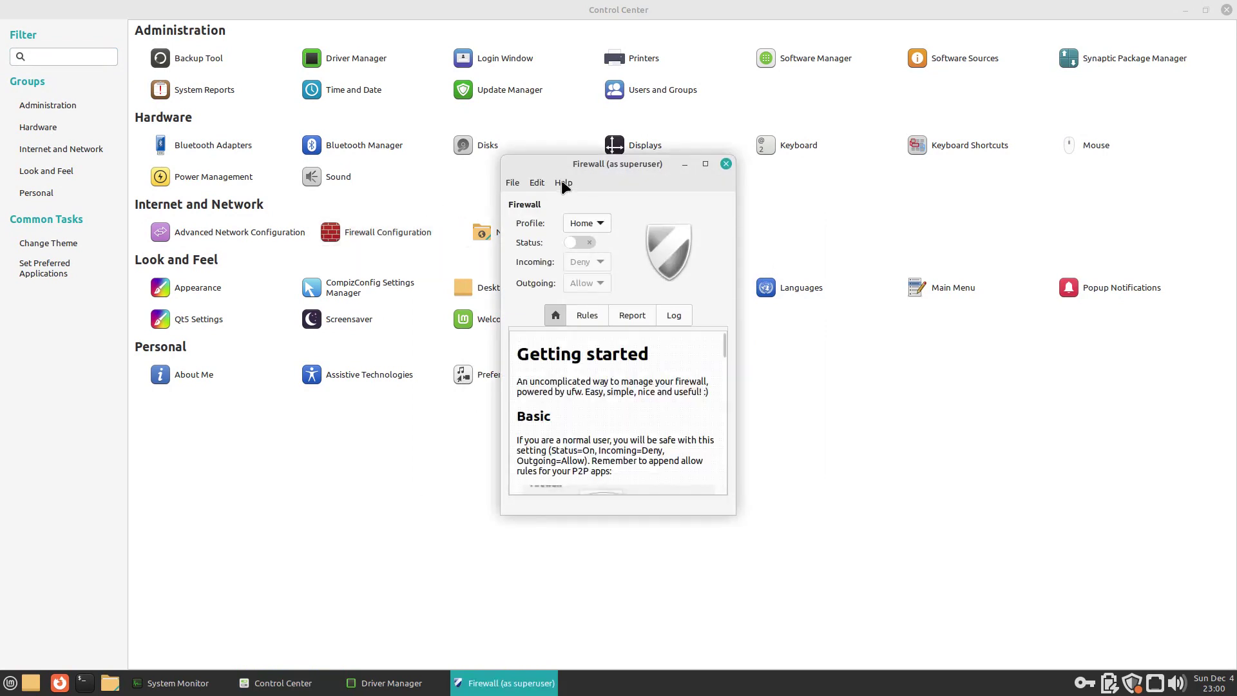
left_click(562, 182)
left_click(599, 203)
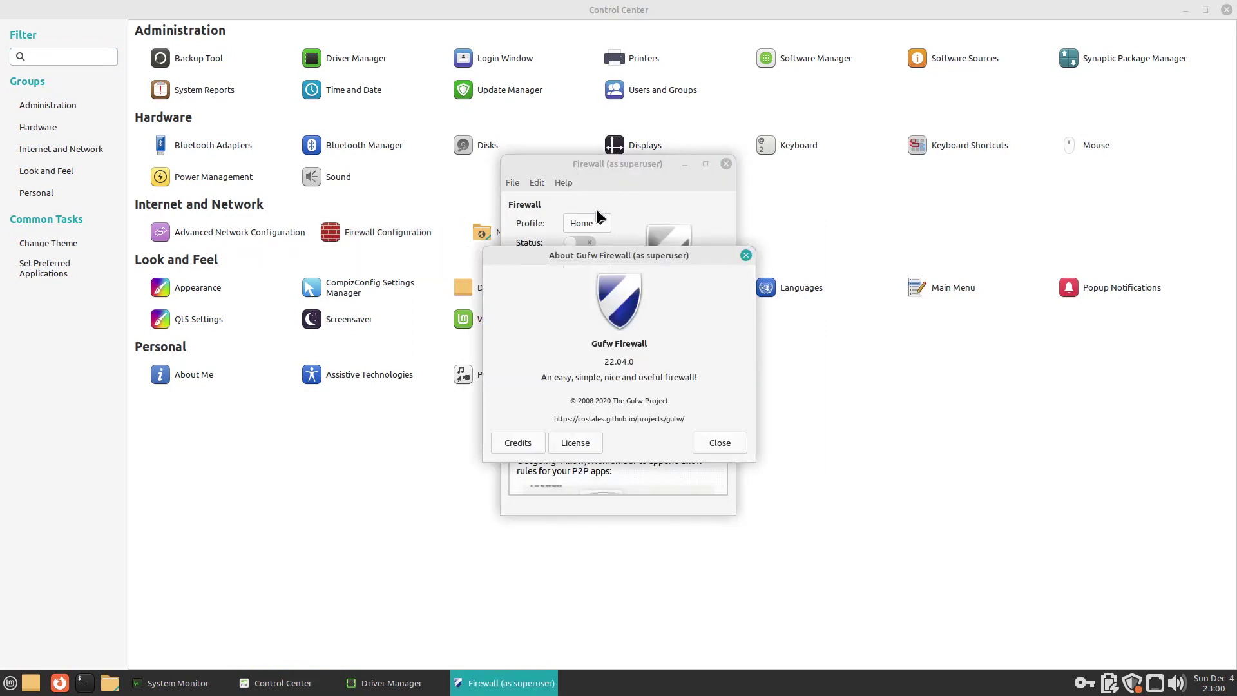
left_click(744, 255)
left_click(727, 165)
Step: Check Network Proxy's ignored hosts list and close it, then open Appearance preferences
left_click(514, 237)
key("ctrl+Page_Down")
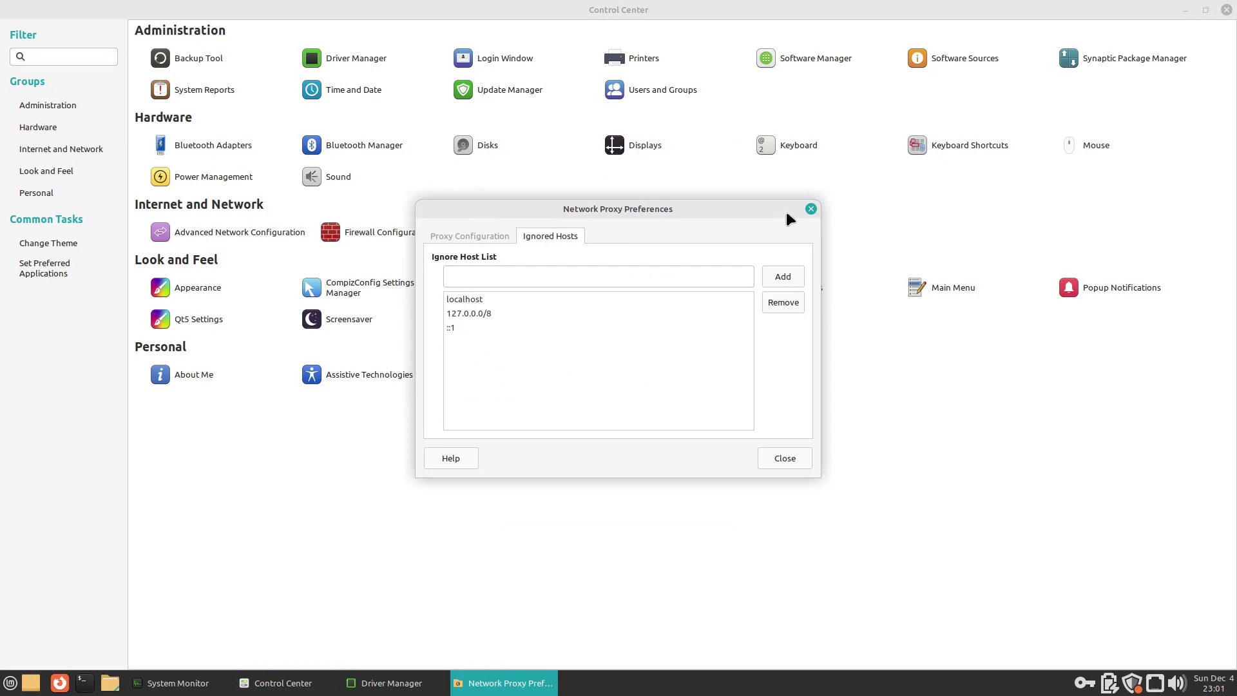
left_click(810, 209)
left_click(200, 287)
Step: View Appearance's Background, Fonts and Interface tabs, then close it
left_click(443, 170)
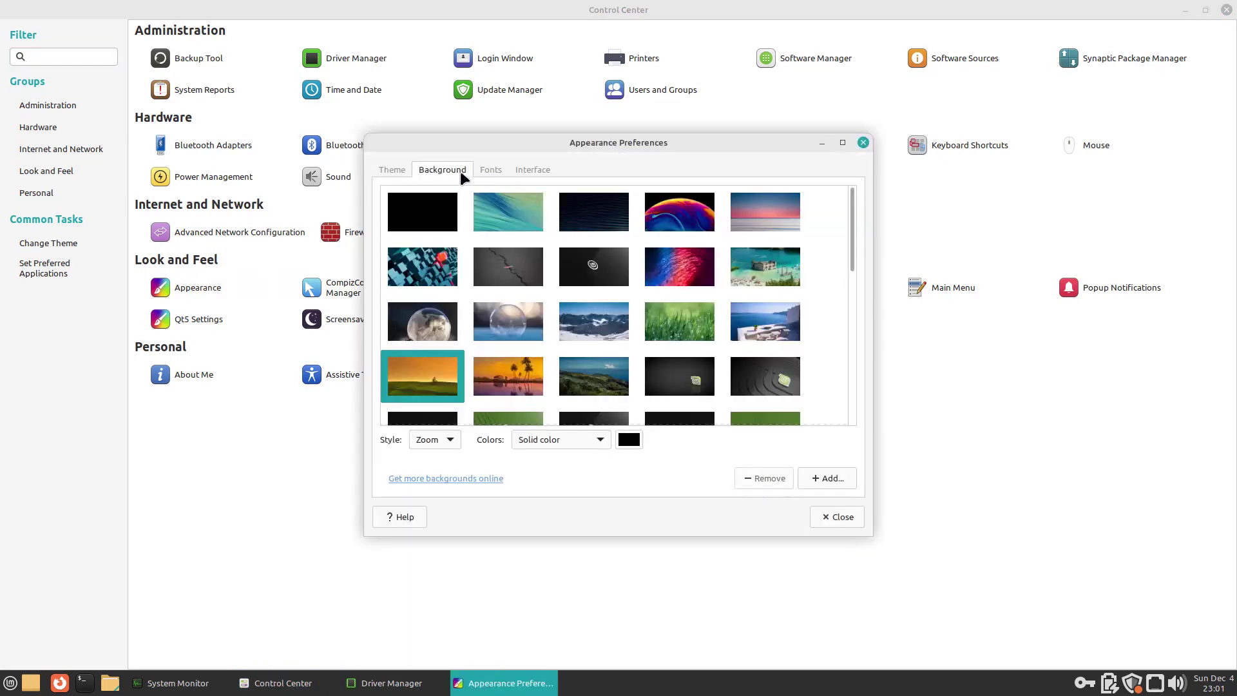
left_click(492, 170)
left_click(532, 169)
left_click(863, 143)
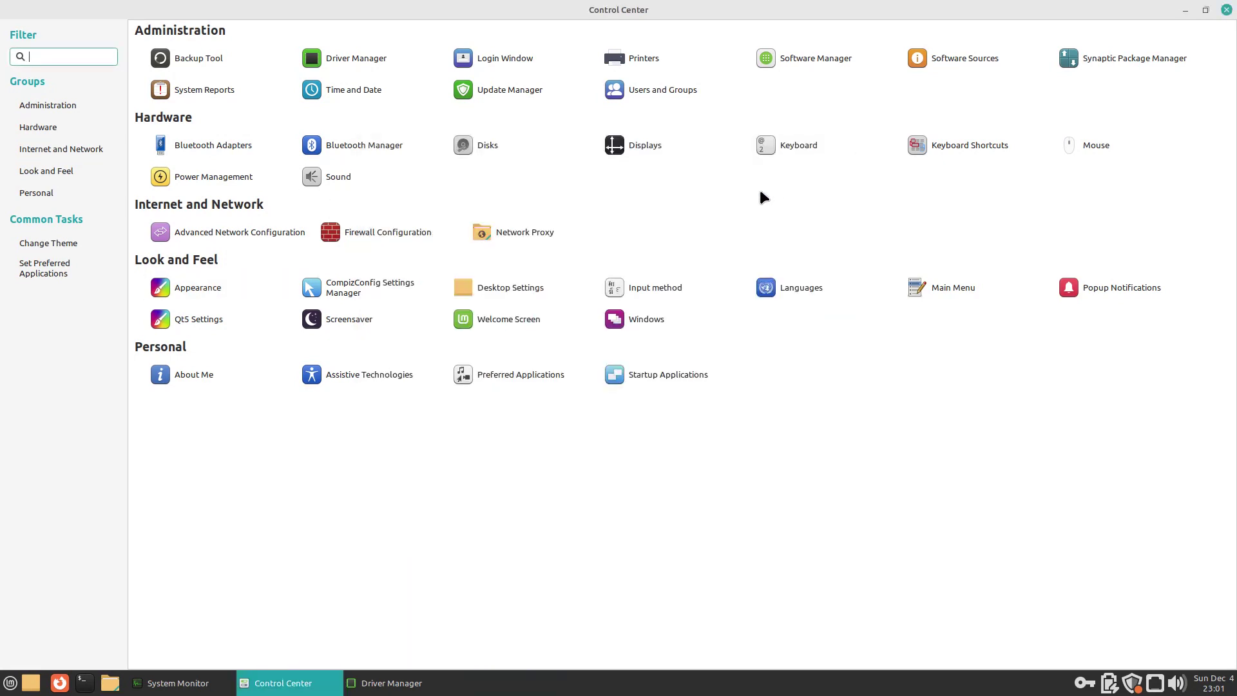
Step: Open CompizConfig past its warning and close it, then view Desktop Settings' Windows and Interface pages
left_click(331, 286)
key("Return")
left_click(928, 147)
left_click(486, 287)
left_click(505, 316)
left_click(503, 365)
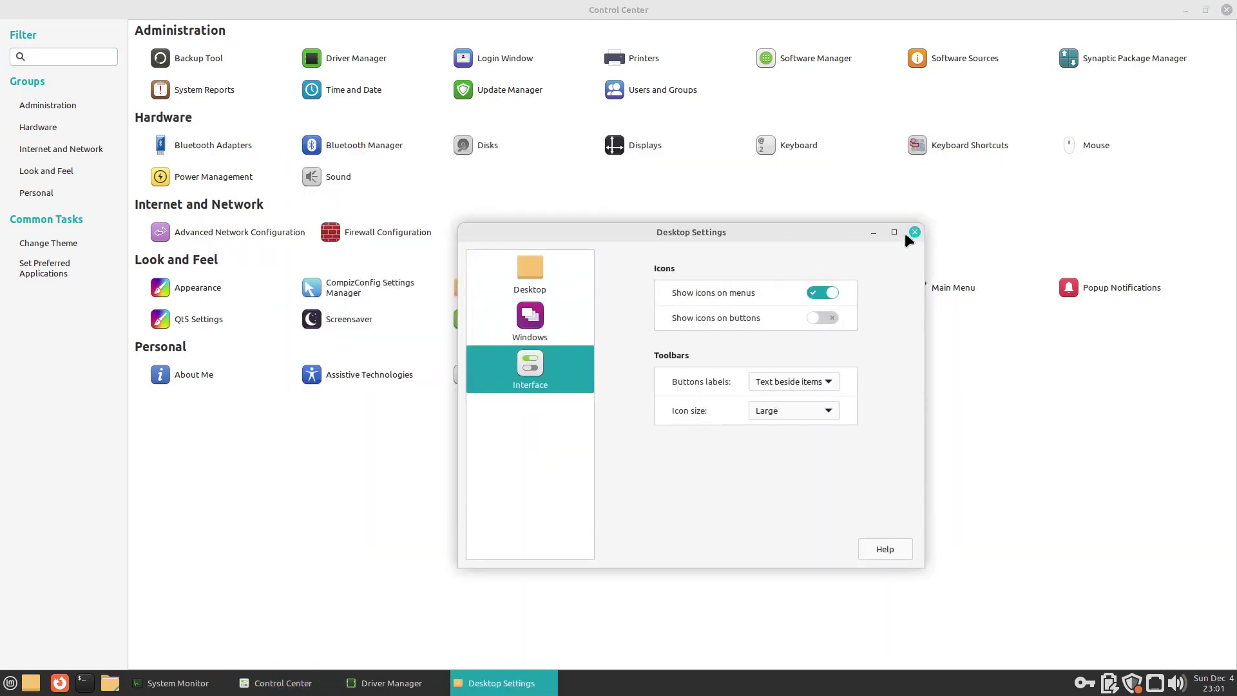
left_click(914, 231)
Step: Open and close Input Method, Language Settings and the Main Menu editor
left_click(682, 287)
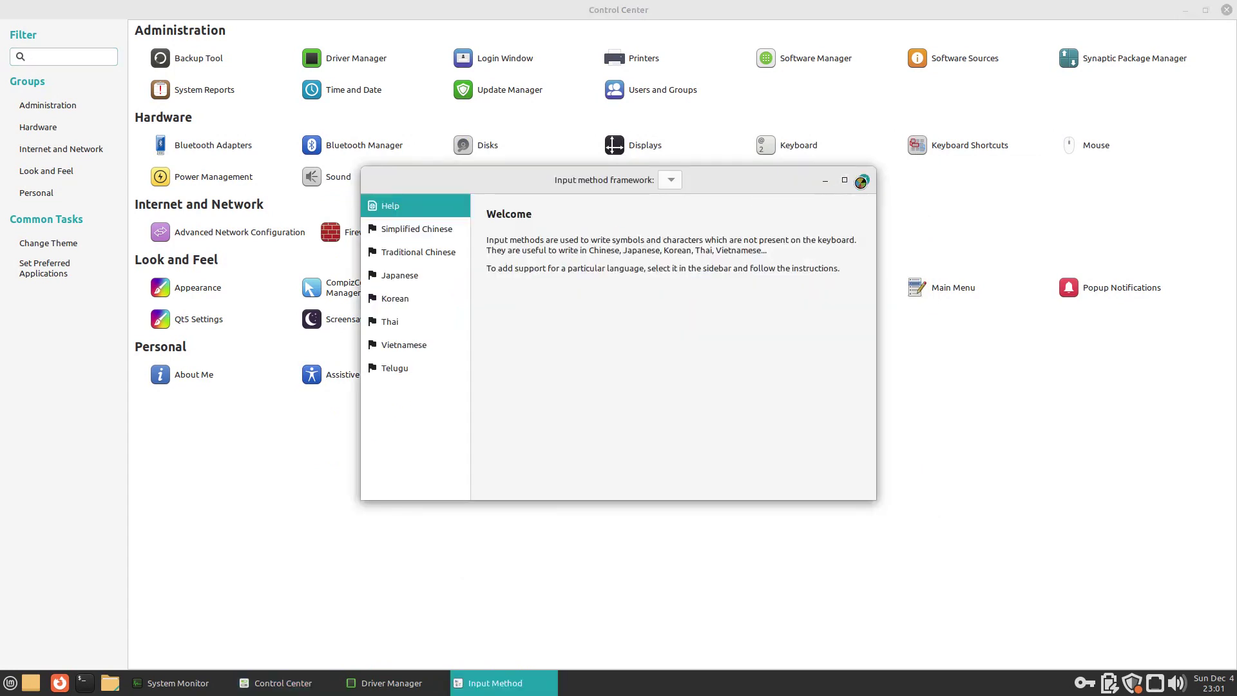
left_click(863, 179)
left_click(799, 284)
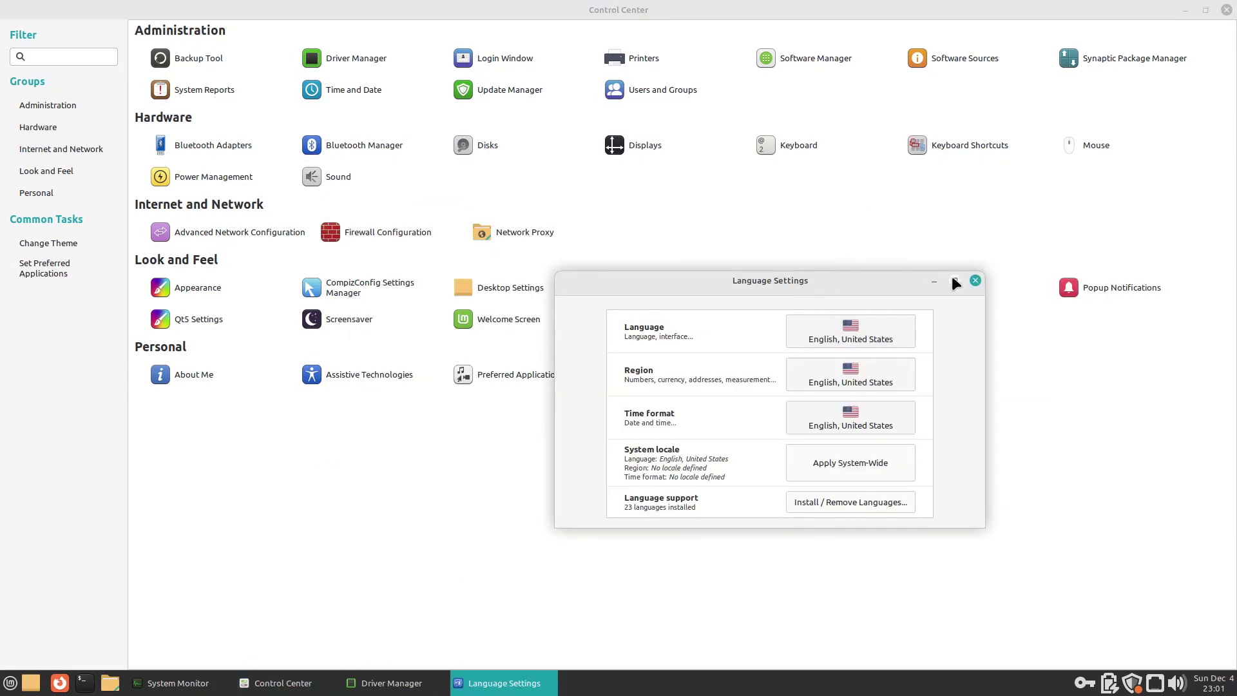
left_click(975, 280)
left_click(953, 287)
left_click(825, 164)
Step: Close Popup Notifications, then view Qt5 Configuration's Icon Theme and Style Sheets tabs
left_click(1120, 287)
left_click(682, 255)
left_click(224, 316)
left_click(498, 178)
left_click(597, 179)
left_click(845, 154)
Step: Close Screensaver preferences, then view the Welcome Screen's Documentation and Contribute pages
left_click(326, 317)
left_click(833, 209)
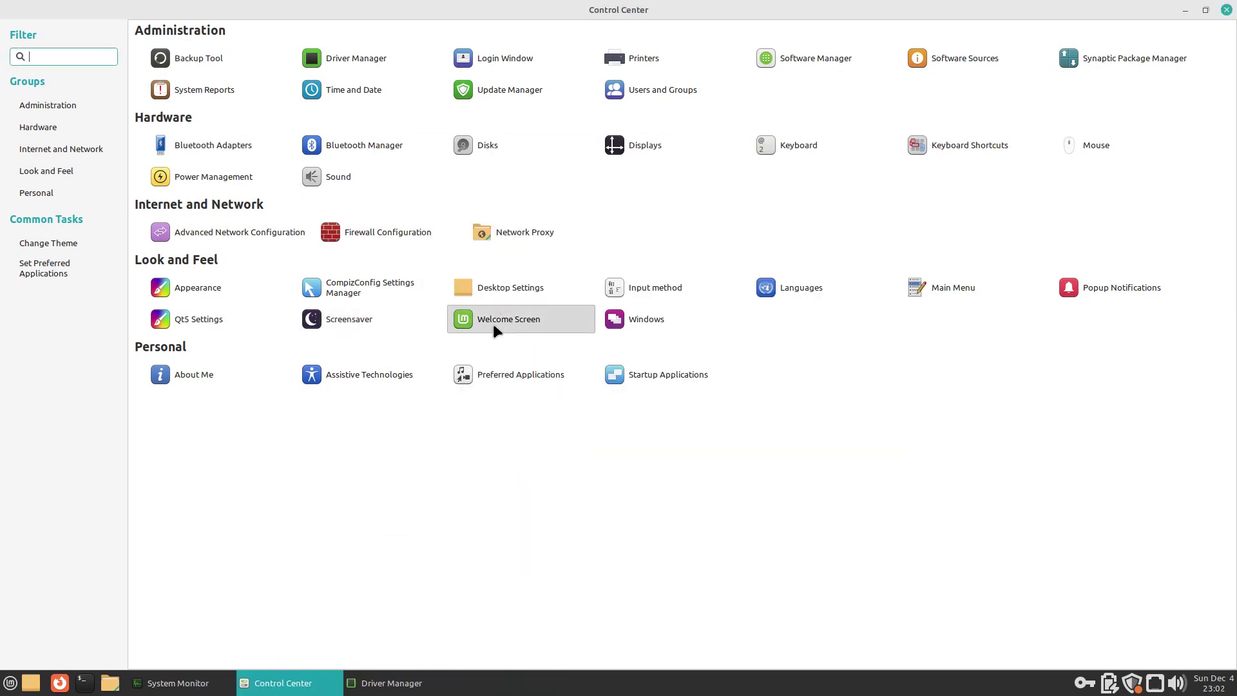
left_click(492, 324)
left_click(406, 238)
left_click(401, 279)
left_click(864, 172)
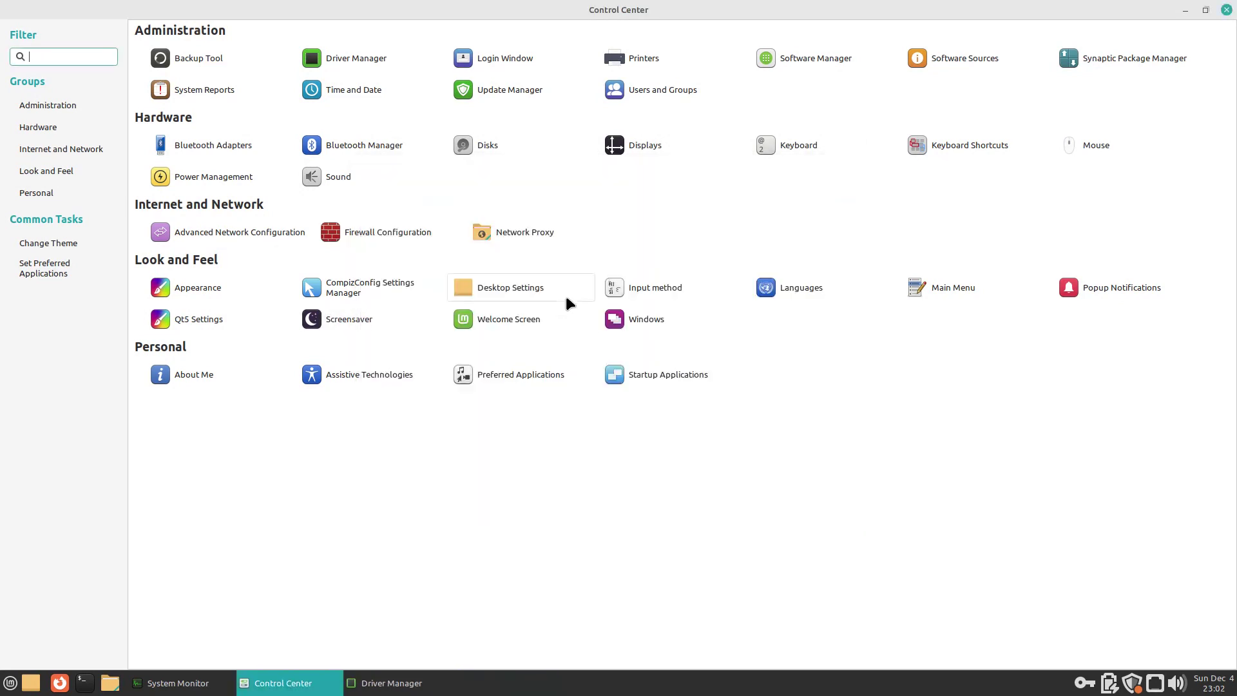
left_click(623, 315)
Step: View Window preferences' compositing manager settings, then open and close About Me
left_click(628, 201)
key("Escape")
left_click(202, 371)
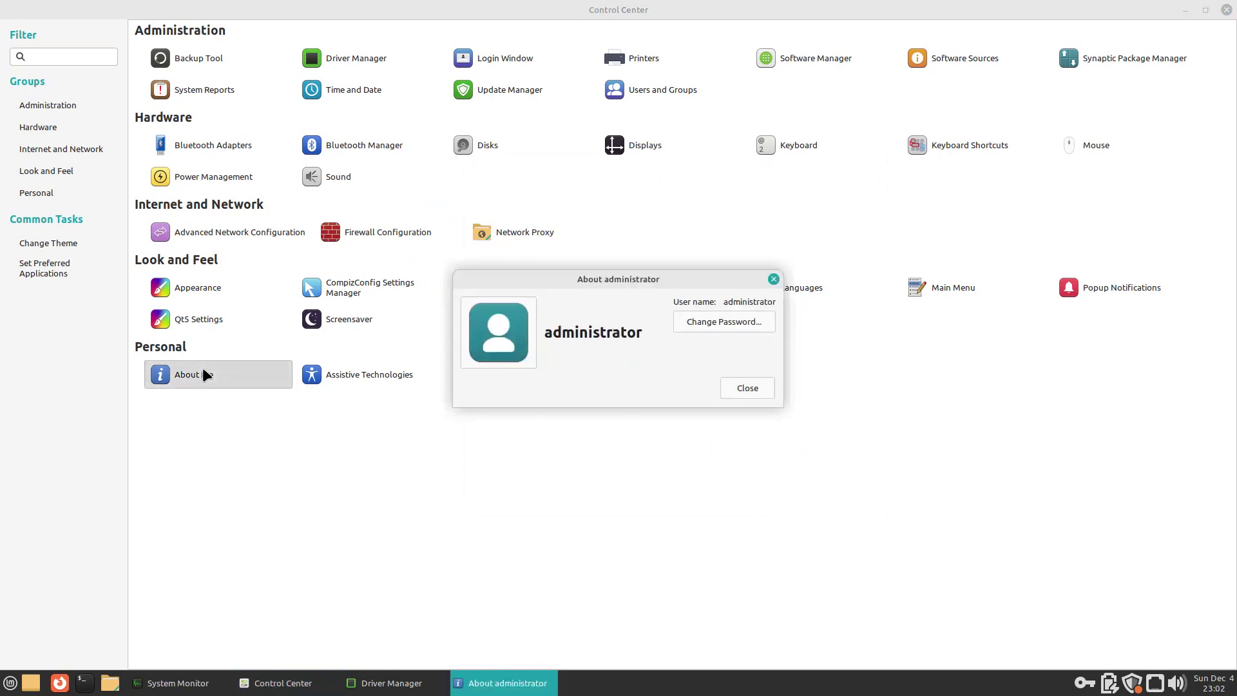
left_click(767, 281)
Step: From Assistive Technologies, view Preferred Applications' Office and Accessibility tabs, then close it
left_click(335, 378)
left_click(578, 291)
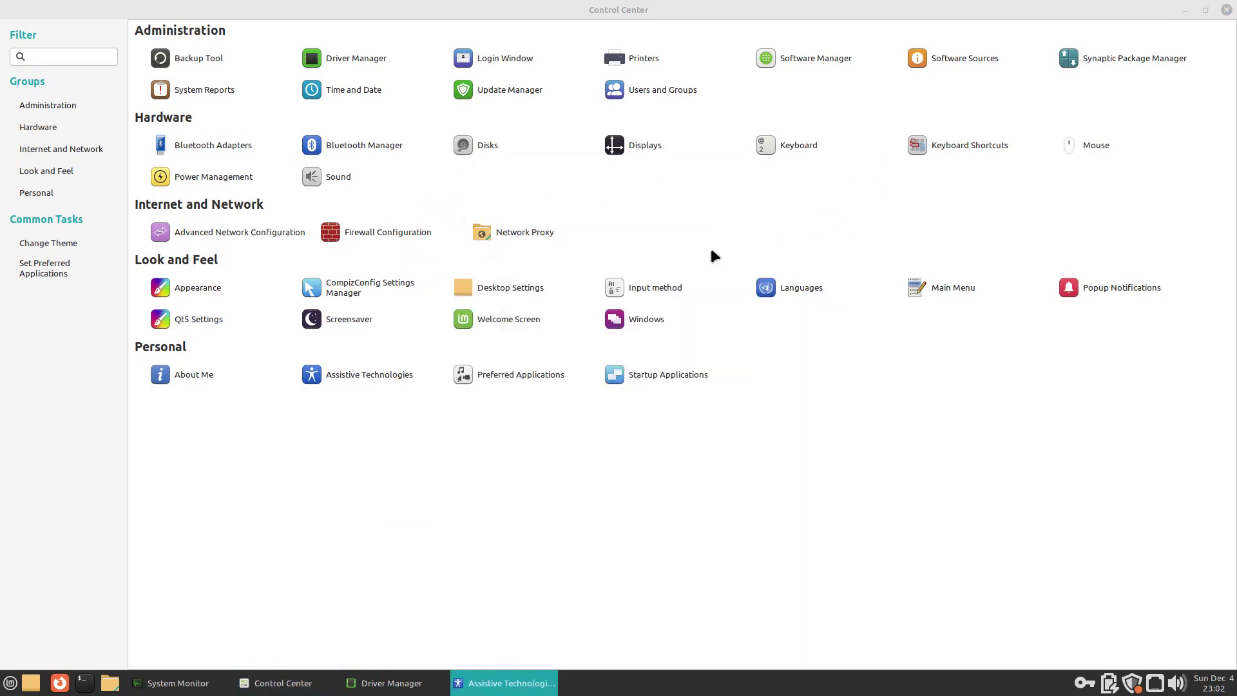
left_click(572, 240)
left_click(652, 239)
left_click(709, 240)
left_click(737, 213)
Step: Check Startup Applications options, then close Control Center and Driver Manager
left_click(675, 373)
left_click(581, 242)
left_click(757, 213)
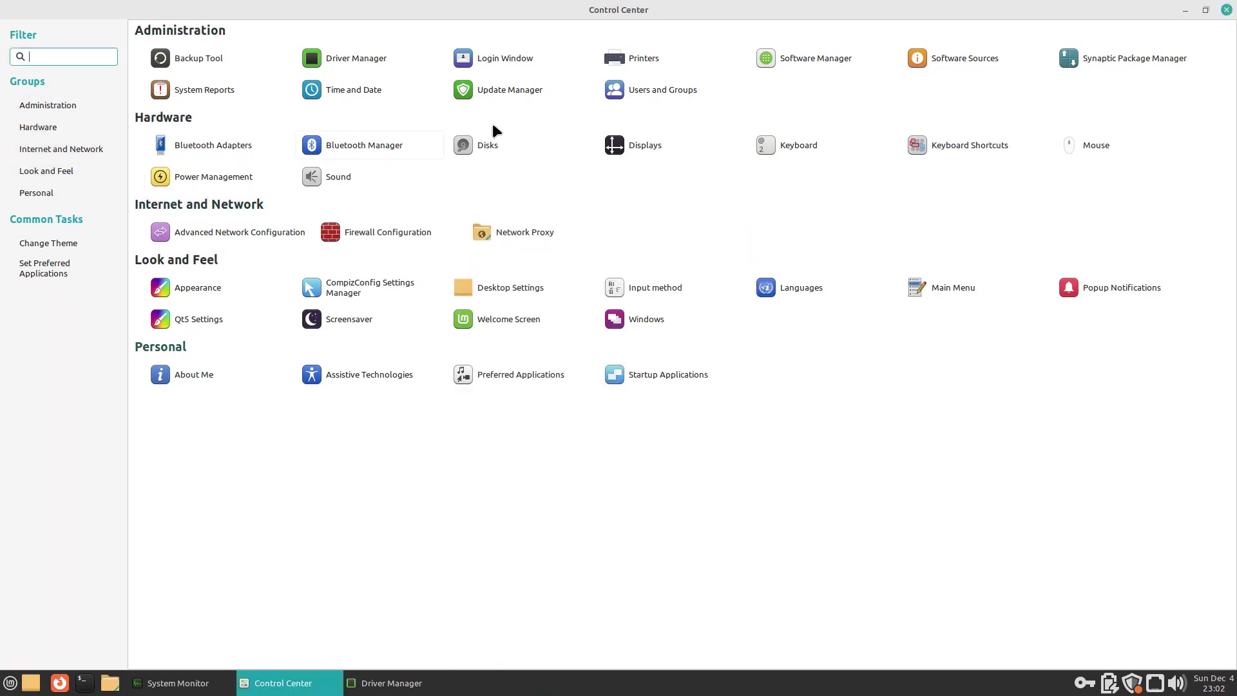
left_click(1225, 9)
left_click(813, 177)
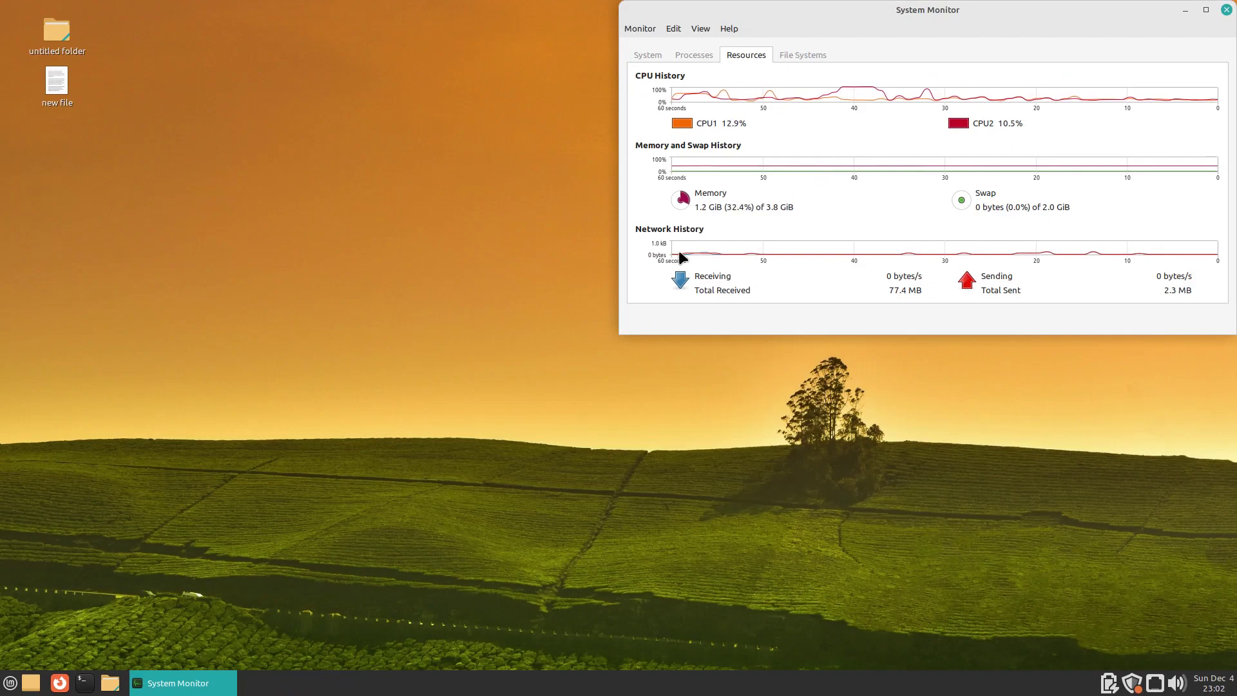